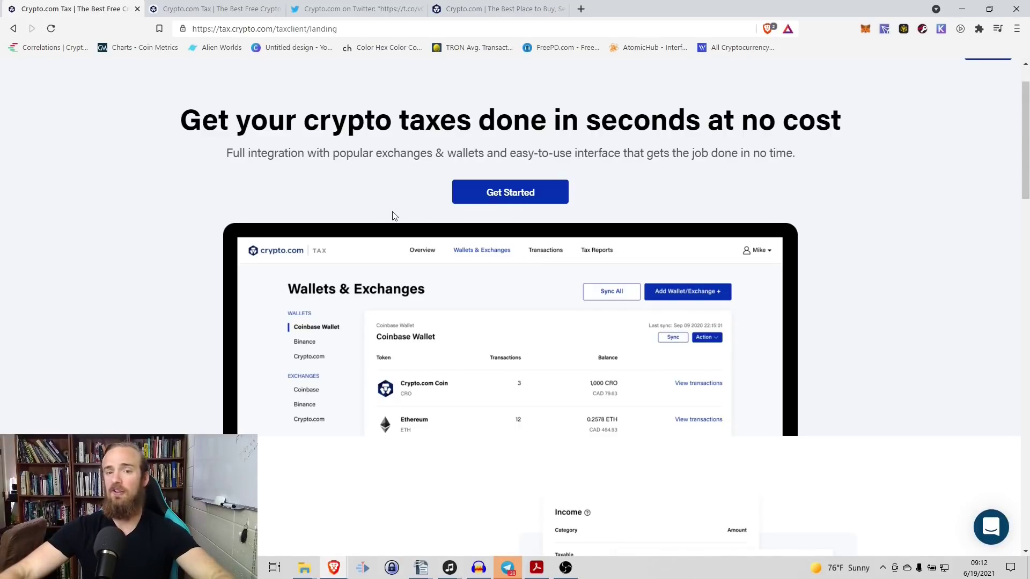
Step: Switch to the browser tab showing Crypto.com's tweet about 2FA and SHIB imports
{"action": "key", "text": "ctrl+Tab"}
{"action": "key", "text": "ctrl+Tab"}
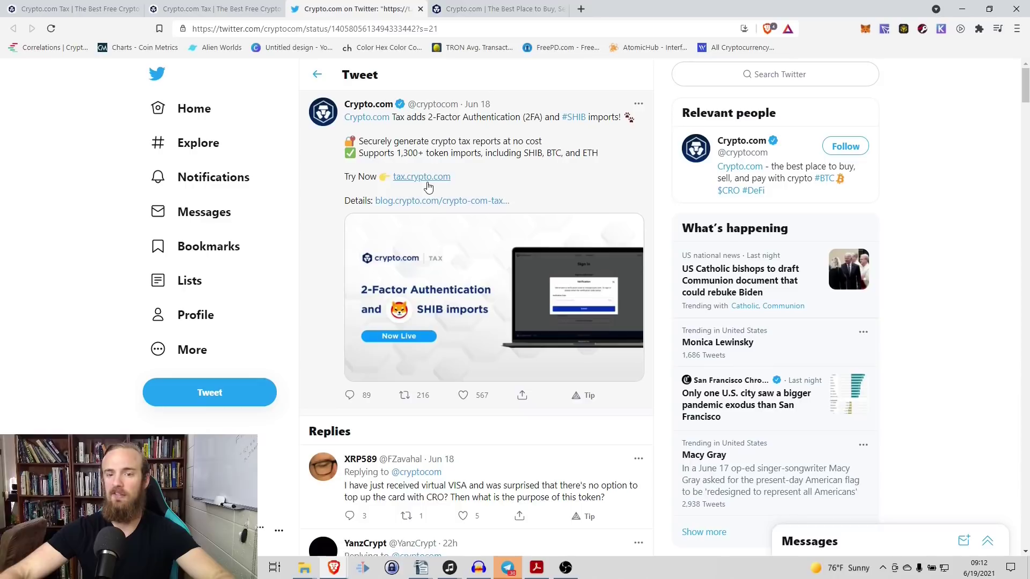
Step: Follow the tweet's tax.crypto.com link to the Crypto.com Tax landing page
{"action": "left_click", "coordinate": [427, 180]}
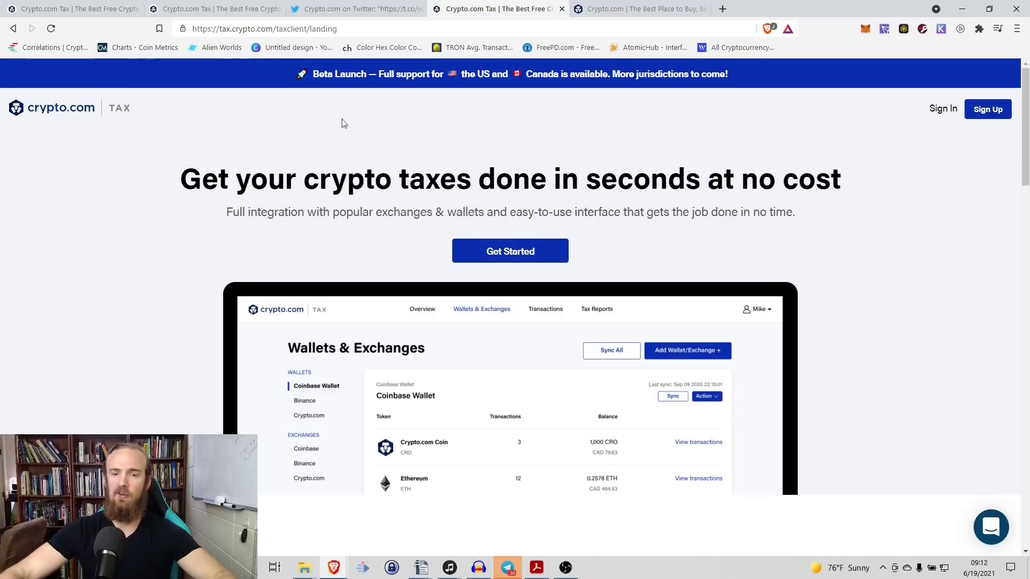
Step: Browse the landing page's overview of features and supported exchanges
{"action": "scroll", "coordinate": [338, 239], "scroll_direction": "down", "scroll_amount": 3}
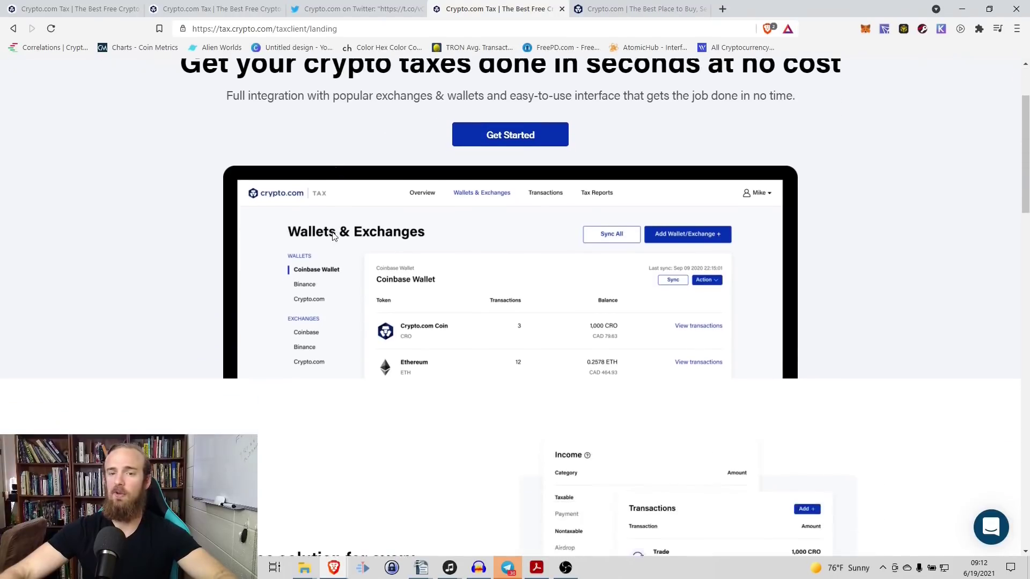
{"action": "scroll", "coordinate": [338, 236], "scroll_direction": "up", "scroll_amount": 3}
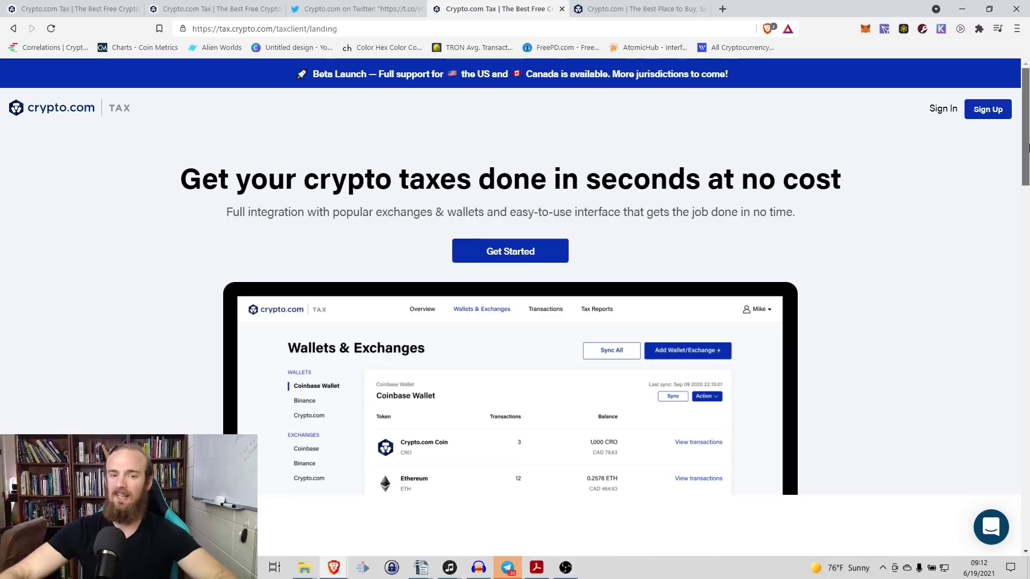
{"action": "left_click_drag", "start_coordinate": [1025, 147], "coordinate": [1027, 156]}
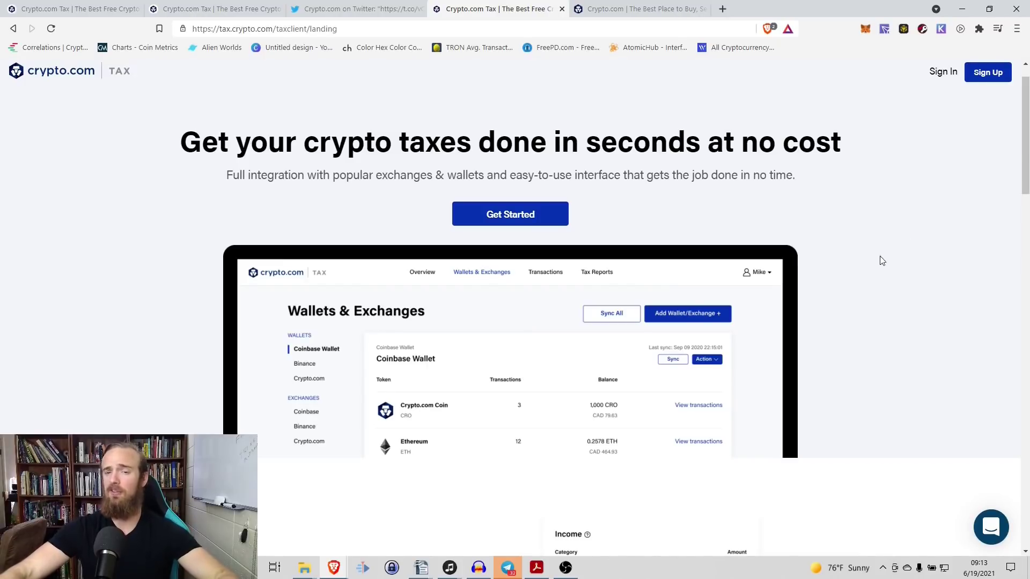
{"action": "scroll", "coordinate": [1028, 154], "scroll_direction": "down", "scroll_amount": 5}
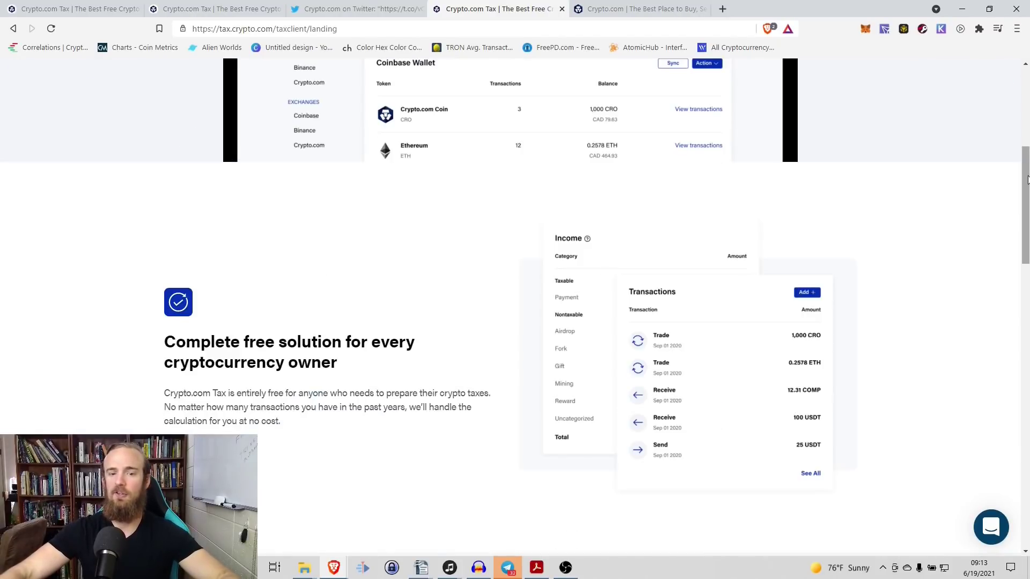
{"action": "scroll", "coordinate": [1028, 181], "scroll_direction": "down", "scroll_amount": 1}
{"action": "scroll", "coordinate": [1027, 193], "scroll_direction": "down", "scroll_amount": 1}
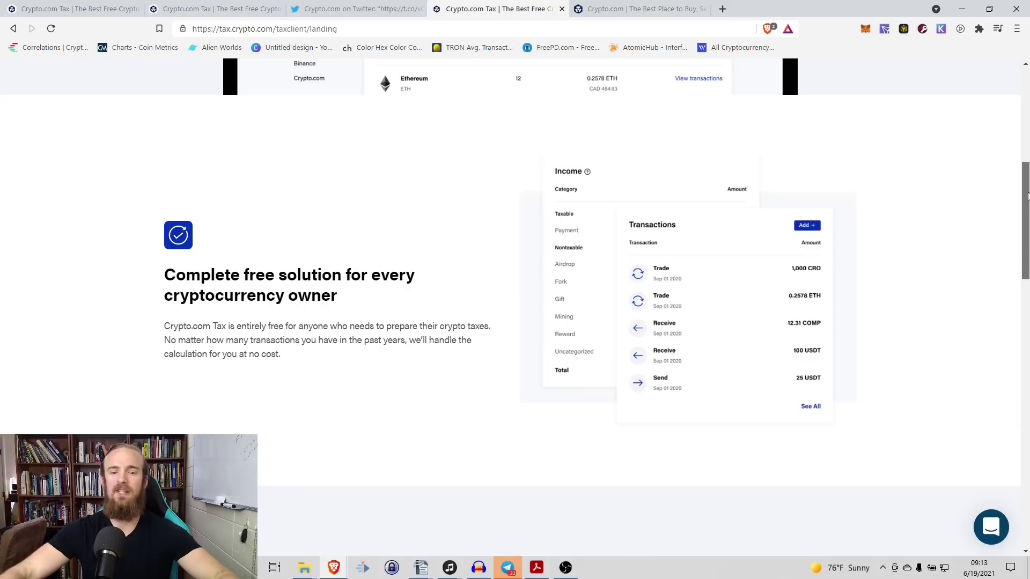
{"action": "left_click_drag", "start_coordinate": [1027, 196], "coordinate": [1024, 219]}
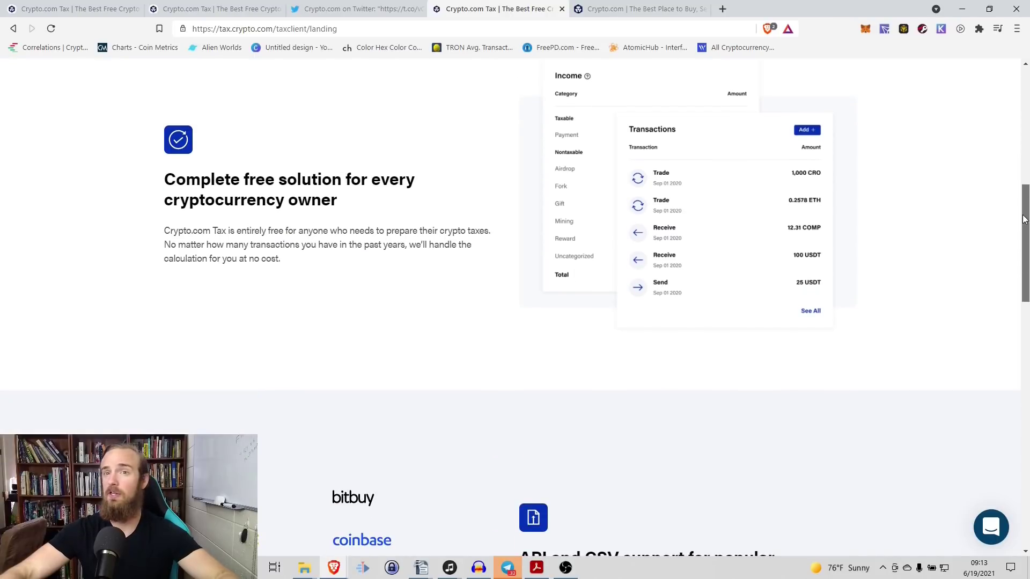
{"action": "left_click_drag", "start_coordinate": [1024, 219], "coordinate": [1022, 225]}
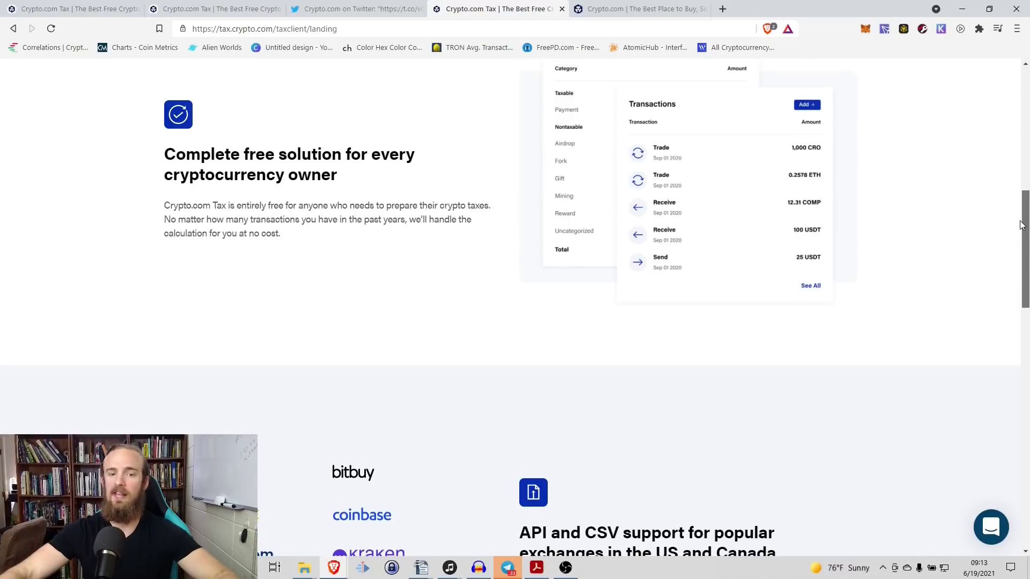
{"action": "mouse_move", "coordinate": [1022, 225]}
{"action": "left_mouse_down"}
{"action": "mouse_move", "coordinate": [1014, 215]}
{"action": "mouse_move", "coordinate": [1005, 235]}
{"action": "left_mouse_up"}
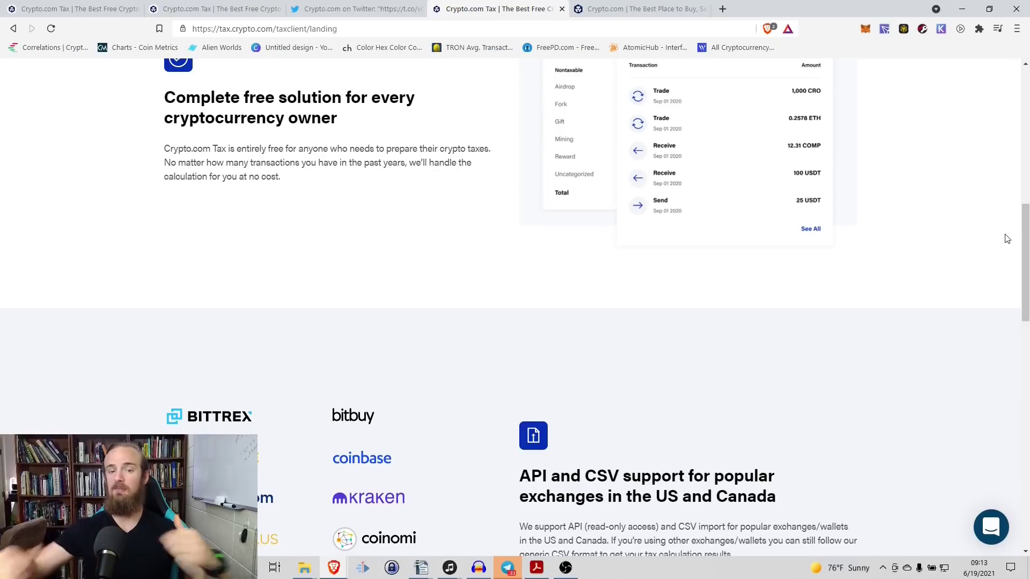
Step: Scroll to the bottom of the landing page and hit Get Started
{"action": "scroll", "coordinate": [1016, 193], "scroll_direction": "down", "scroll_amount": 1}
{"action": "scroll", "coordinate": [1015, 193], "scroll_direction": "down", "scroll_amount": 3}
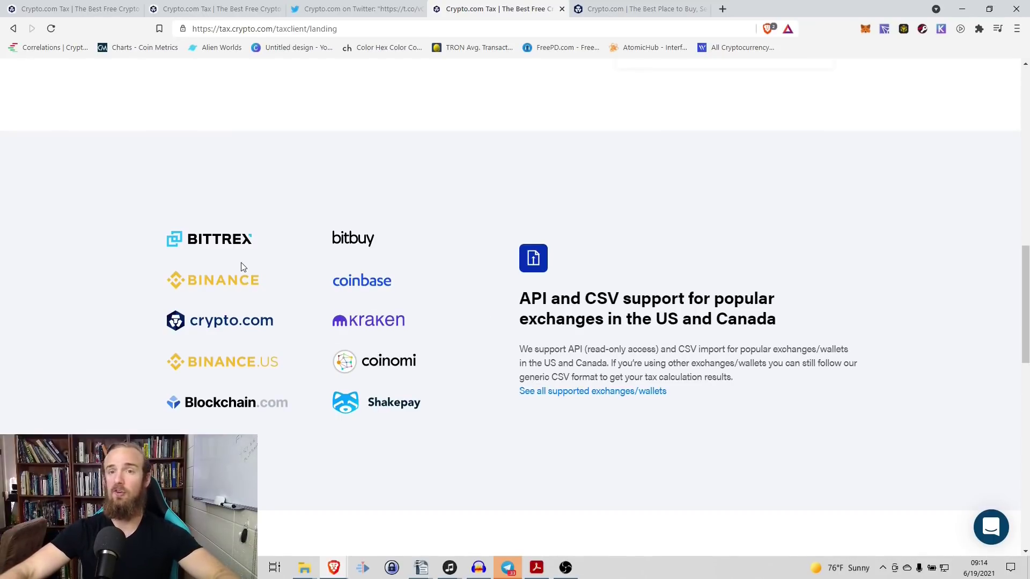
{"action": "scroll", "coordinate": [226, 257], "scroll_direction": "down", "scroll_amount": 1}
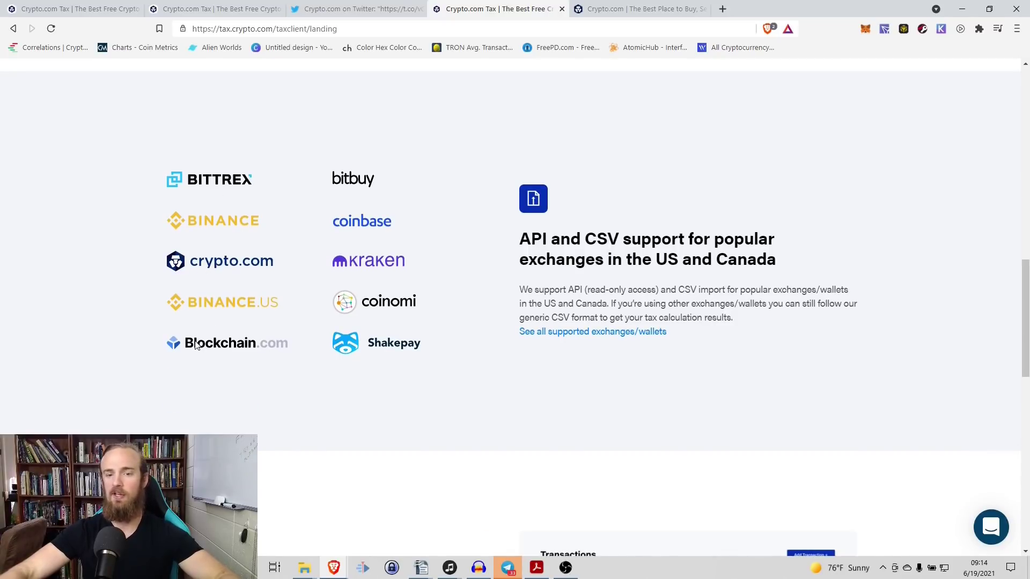
{"action": "scroll", "coordinate": [370, 247], "scroll_direction": "down", "scroll_amount": 2}
{"action": "scroll", "coordinate": [369, 248], "scroll_direction": "down", "scroll_amount": 10}
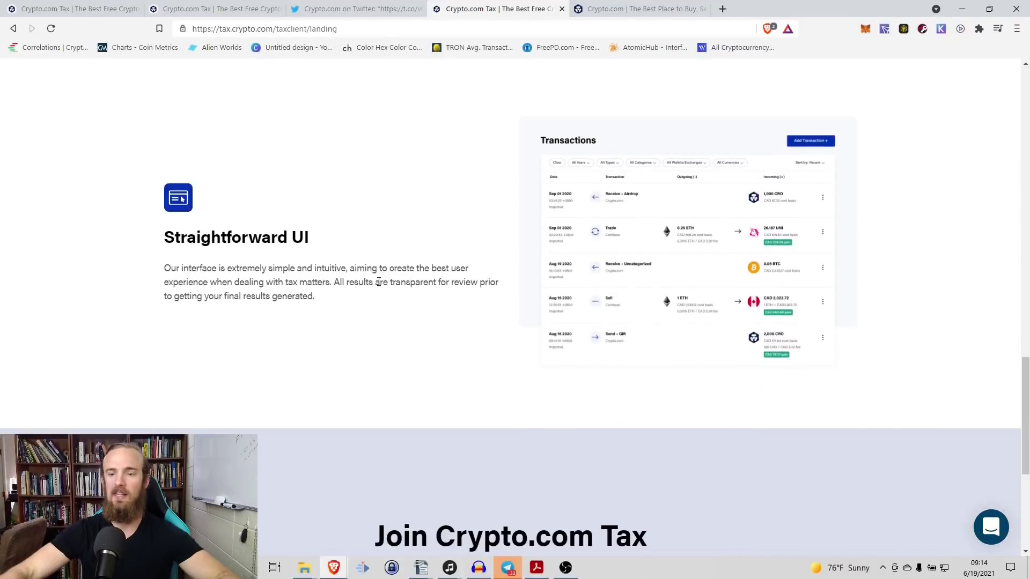
{"action": "scroll", "coordinate": [379, 286], "scroll_direction": "up", "scroll_amount": 1}
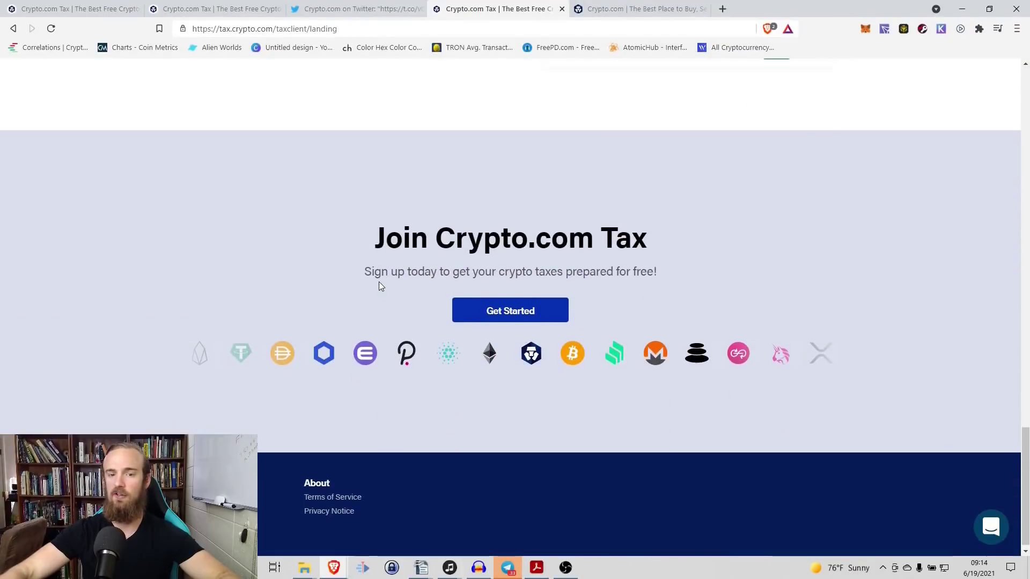
{"action": "left_click", "coordinate": [472, 364]}
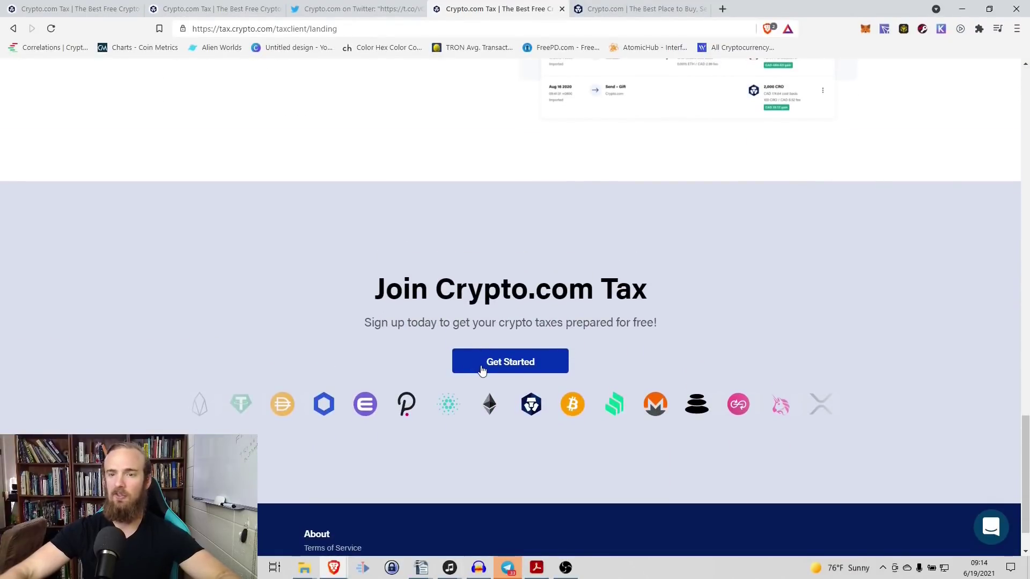
Step: Switch to the tab already showing the signed-in account's Tax Settings
{"action": "scroll", "coordinate": [177, 348], "scroll_direction": "up", "scroll_amount": 1}
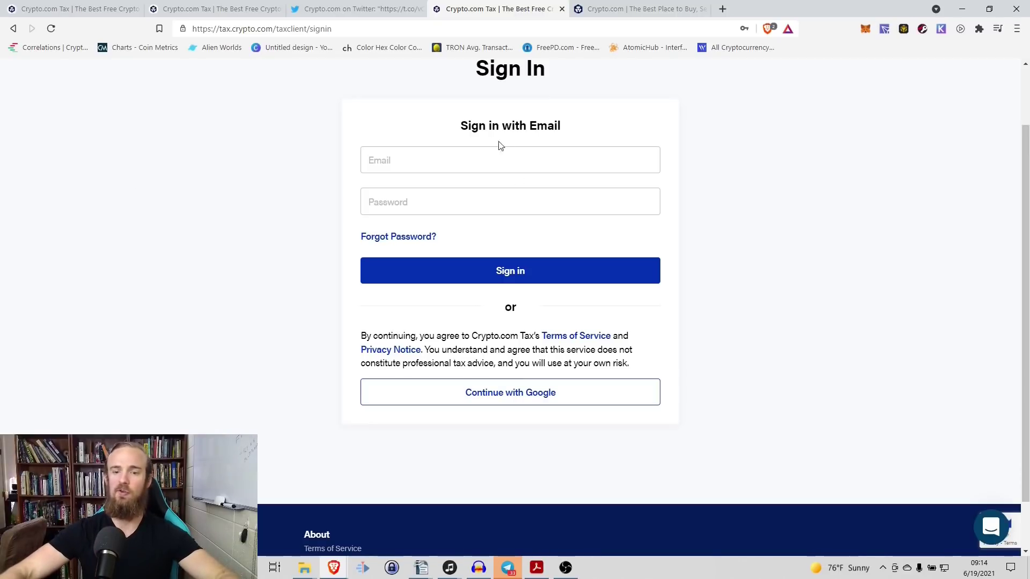
{"action": "key", "text": "ctrl+2"}
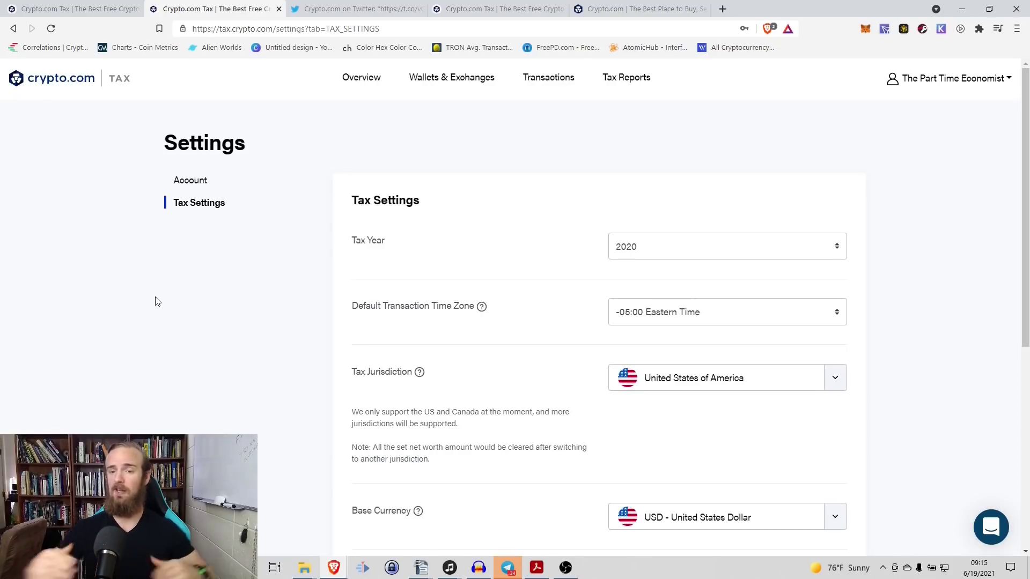
Step: Keep tax year 2020, time zone -05:00 Eastern and United States of America jurisdiction
{"action": "scroll", "coordinate": [731, 239], "scroll_direction": "down", "scroll_amount": 1}
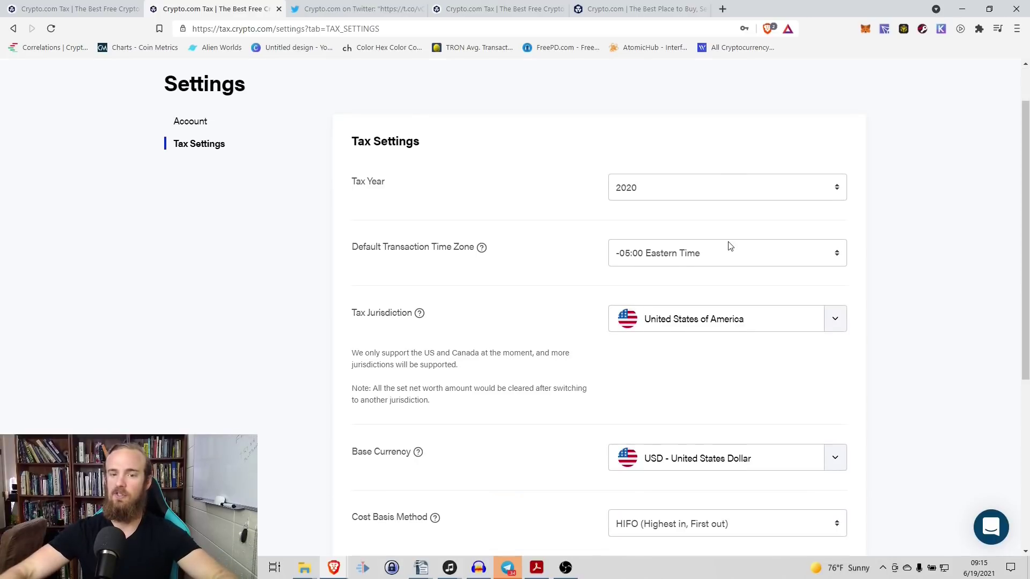
{"action": "left_click", "coordinate": [683, 194]}
{"action": "left_click", "coordinate": [684, 193]}
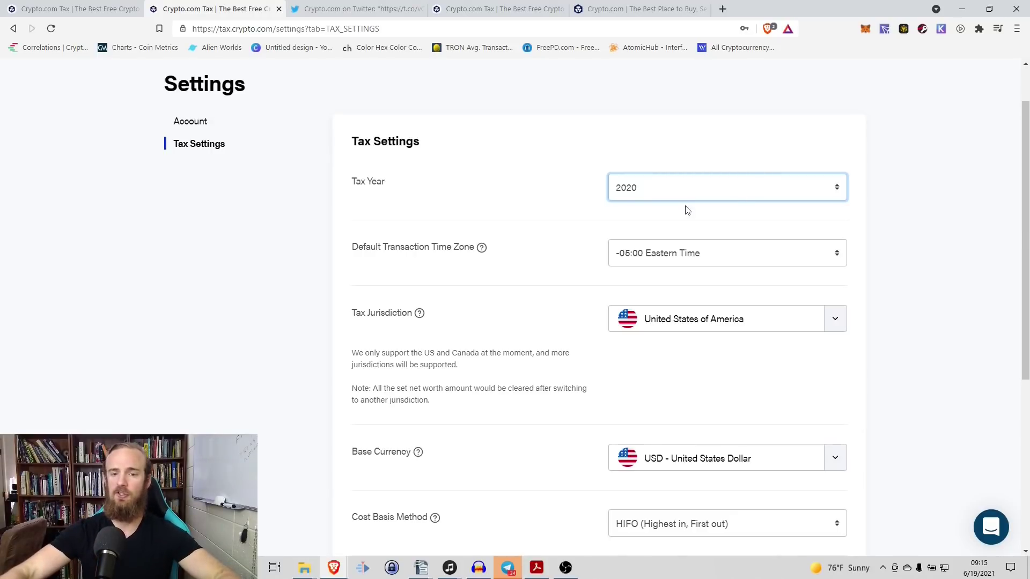
{"action": "scroll", "coordinate": [445, 244], "scroll_direction": "down", "scroll_amount": 1}
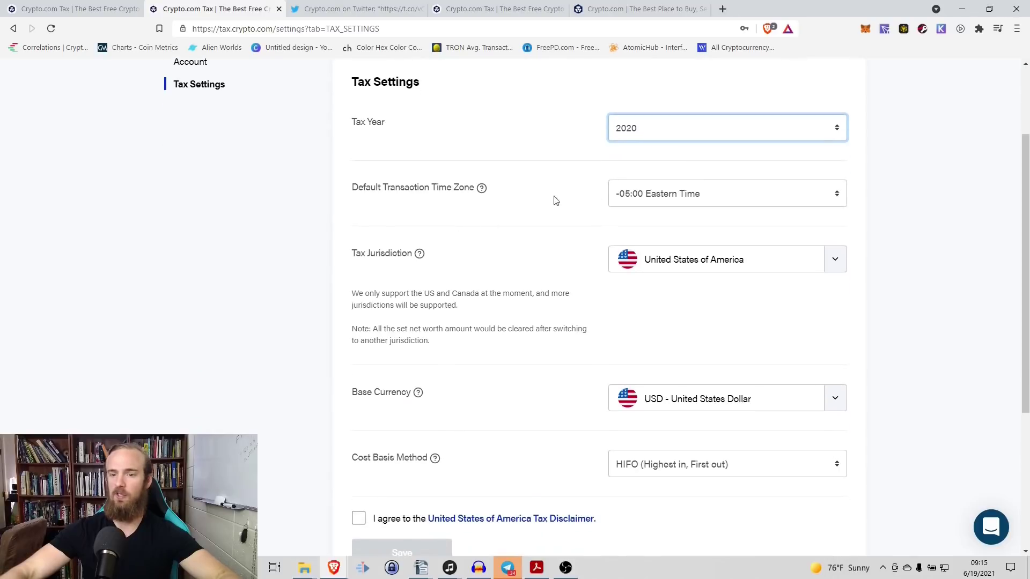
{"action": "left_click", "coordinate": [741, 199]}
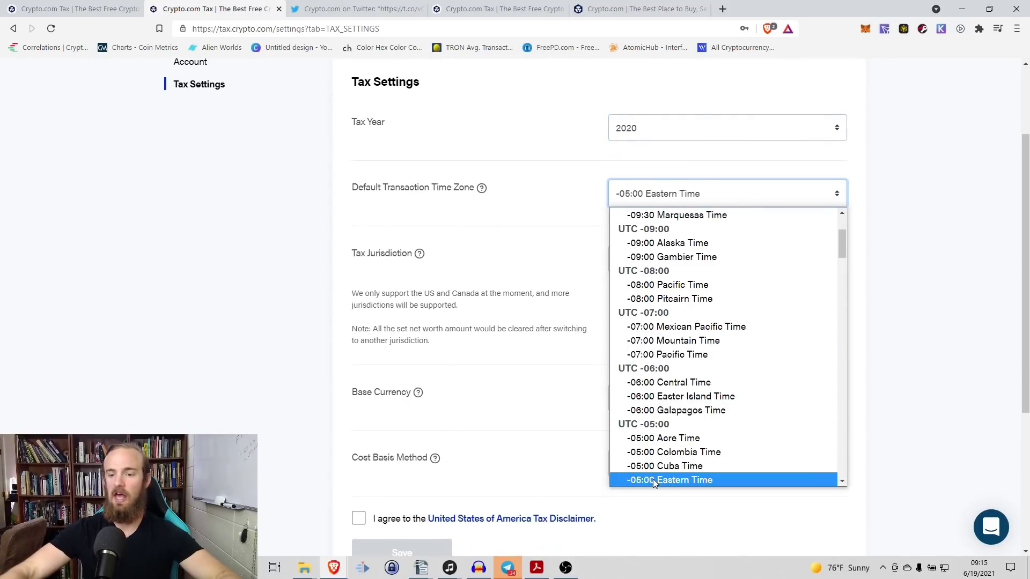
{"action": "left_click", "coordinate": [653, 481]}
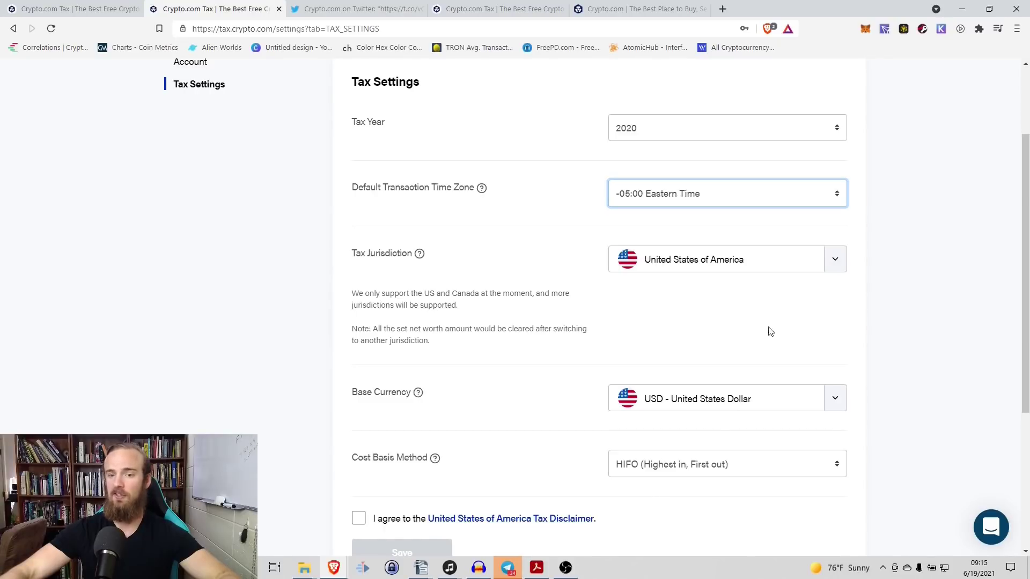
{"action": "left_click", "coordinate": [840, 263]}
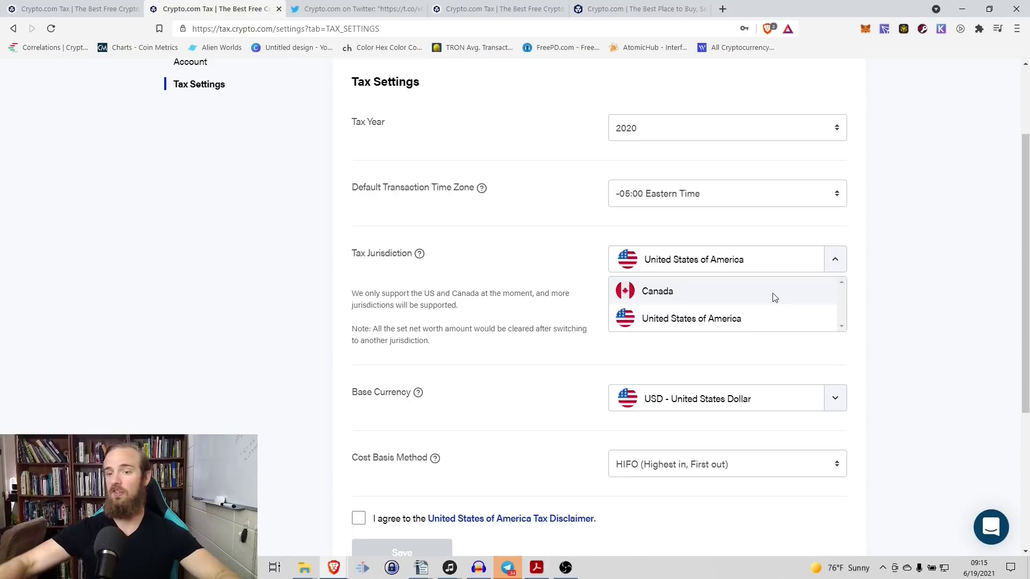
{"action": "left_click", "coordinate": [913, 259]}
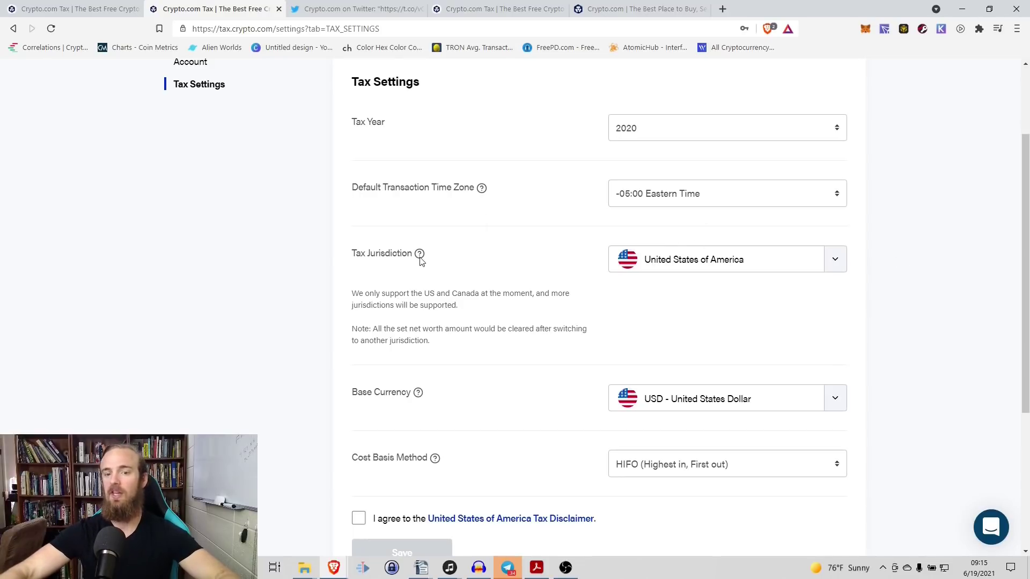
{"action": "mouse_move", "coordinate": [420, 258]}
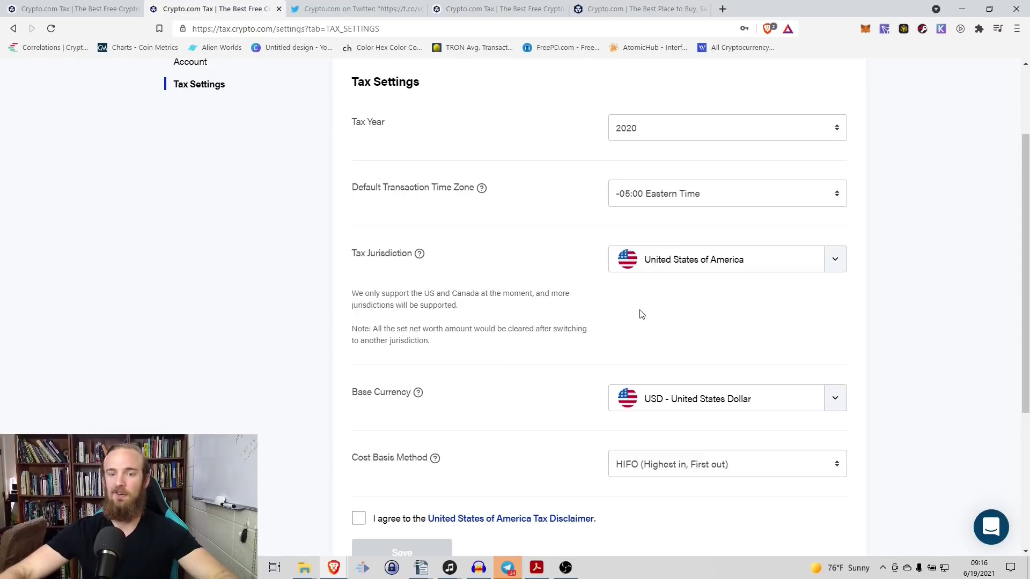
Step: Keep USD base currency and HIFO cost basis, accept the US disclaimer, and save
{"action": "scroll", "coordinate": [649, 299], "scroll_direction": "down", "scroll_amount": 2}
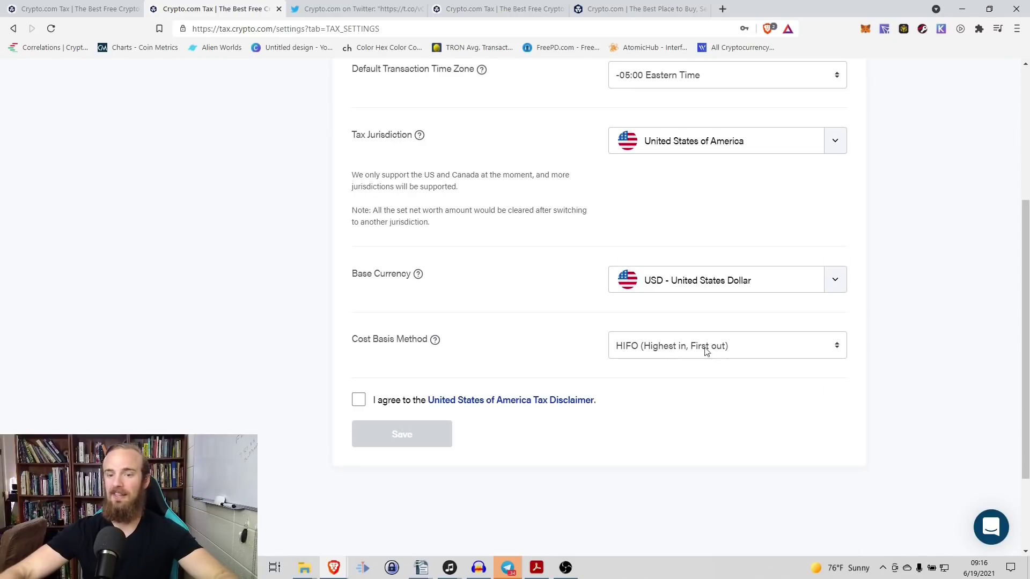
{"action": "left_click", "coordinate": [833, 282]}
{"action": "left_click", "coordinate": [832, 282]}
{"action": "mouse_move", "coordinate": [435, 341]}
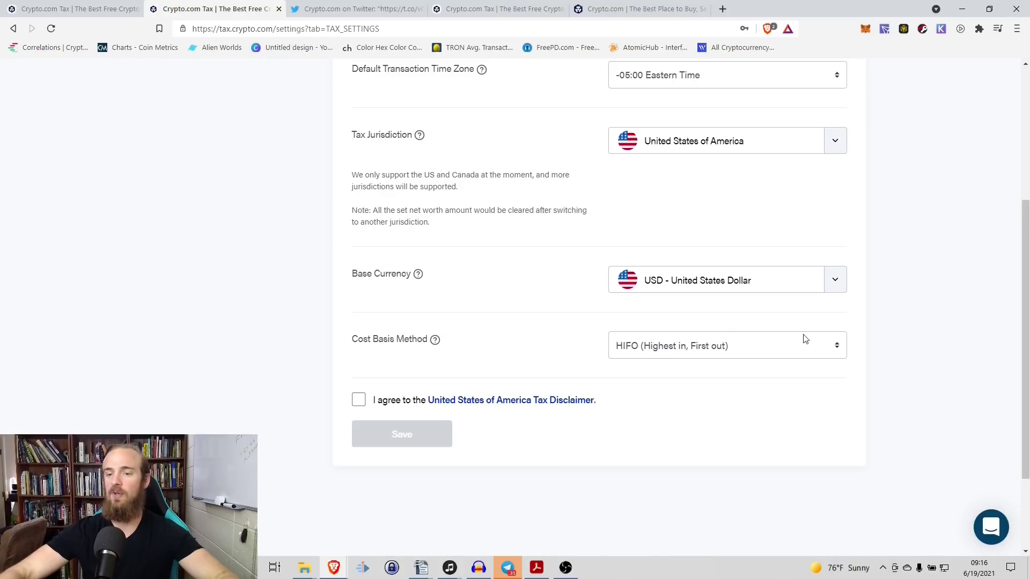
{"action": "left_click", "coordinate": [829, 347]}
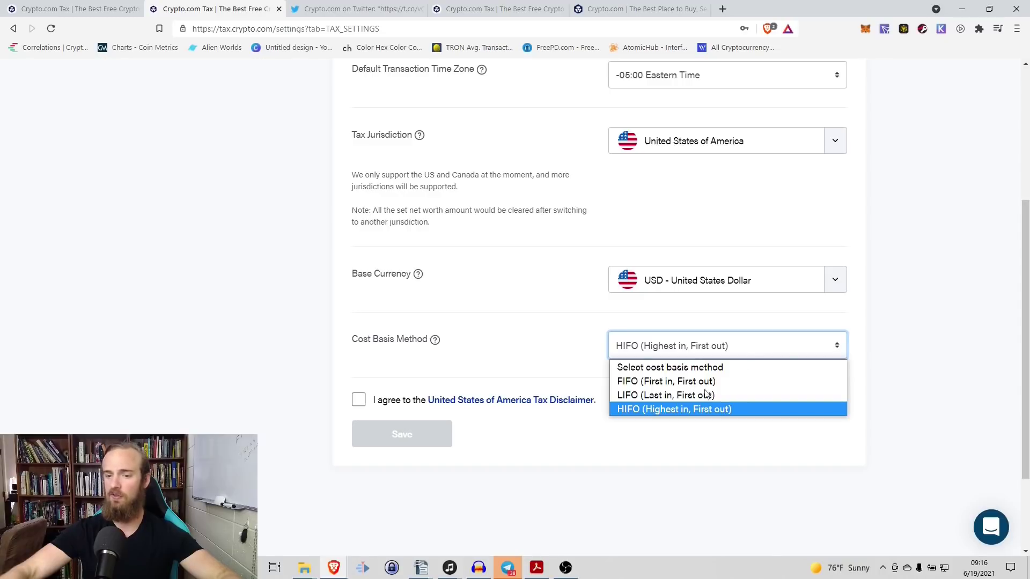
{"action": "left_click", "coordinate": [673, 410]}
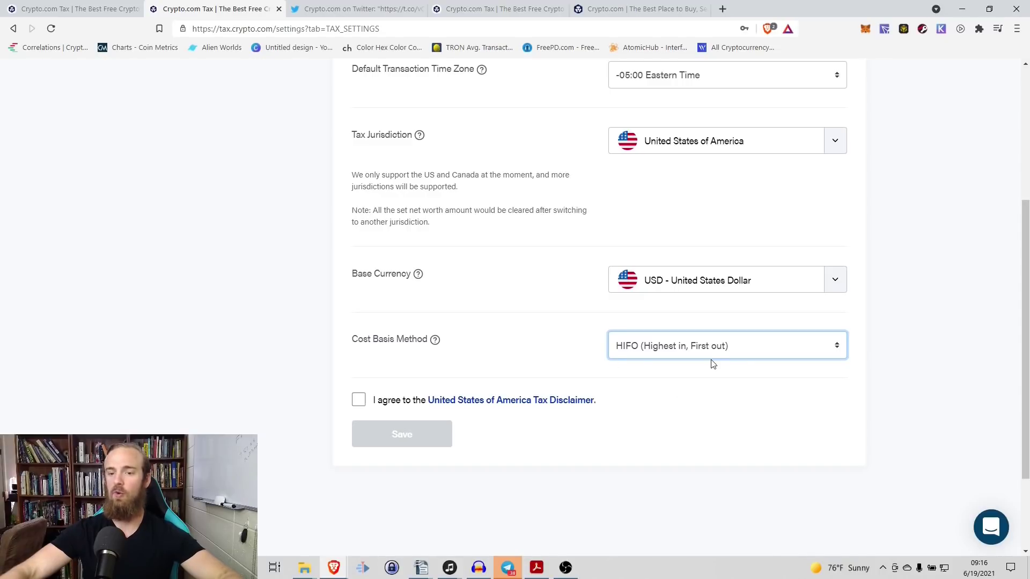
{"action": "left_click", "coordinate": [358, 401]}
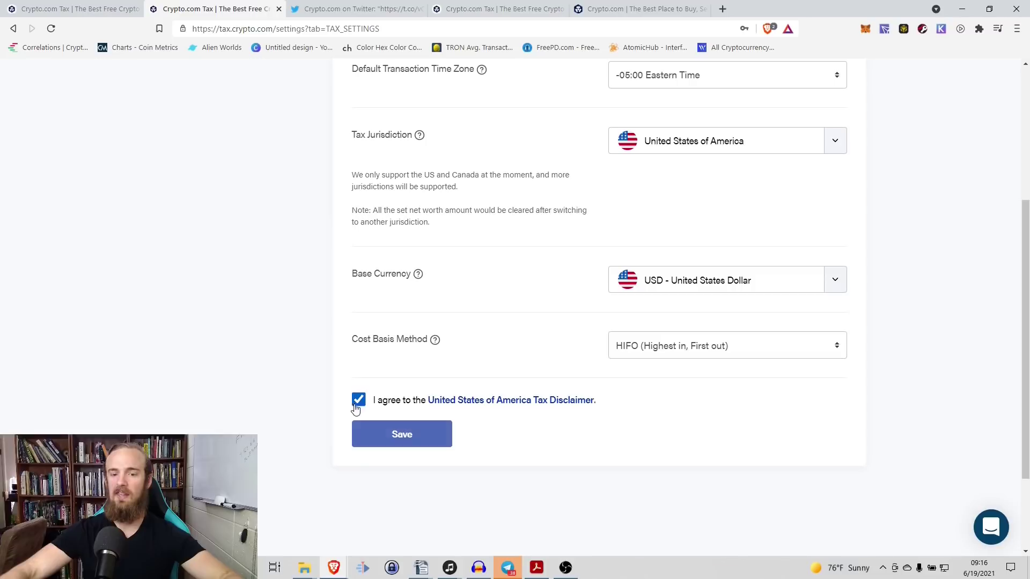
{"action": "left_click", "coordinate": [400, 437]}
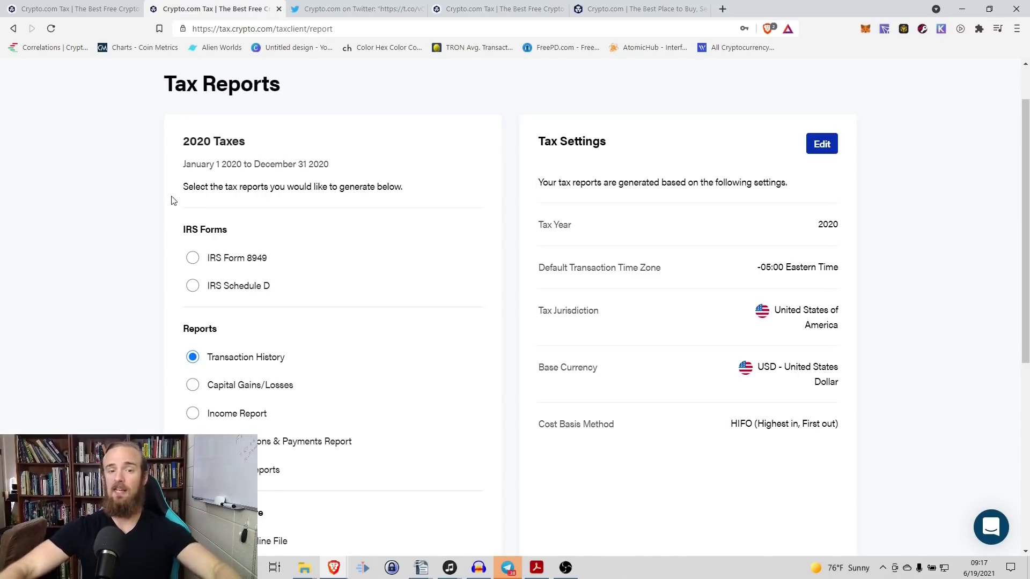
Step: Scroll through the 2020 Tax Reports page's IRS forms and reports
{"action": "scroll", "coordinate": [189, 220], "scroll_direction": "down", "scroll_amount": 1}
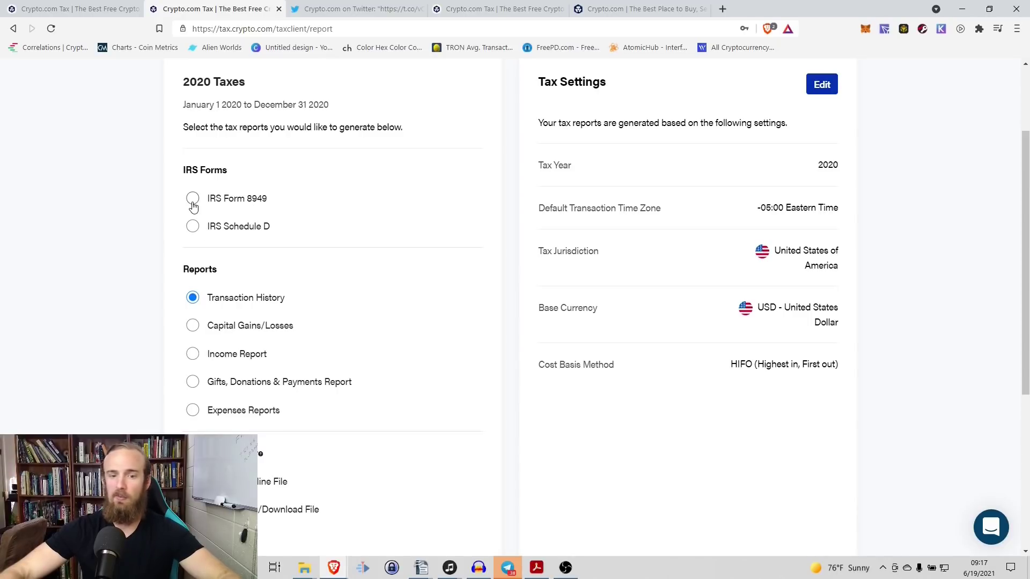
{"action": "scroll", "coordinate": [193, 206], "scroll_direction": "up", "scroll_amount": 2}
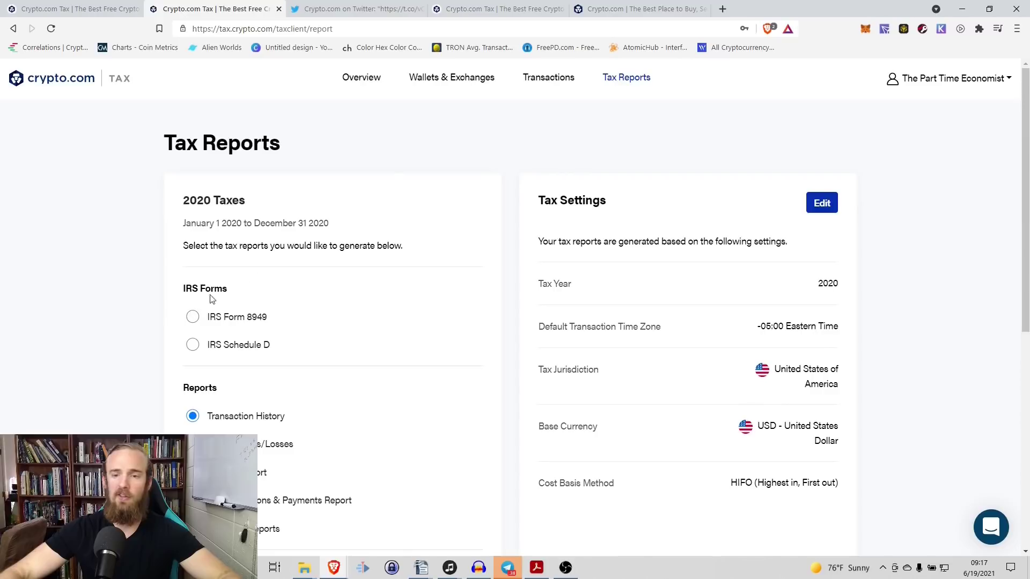
Step: Open Wallets & Exchanges and begin adding a new wallet or exchange
{"action": "left_click", "coordinate": [448, 85]}
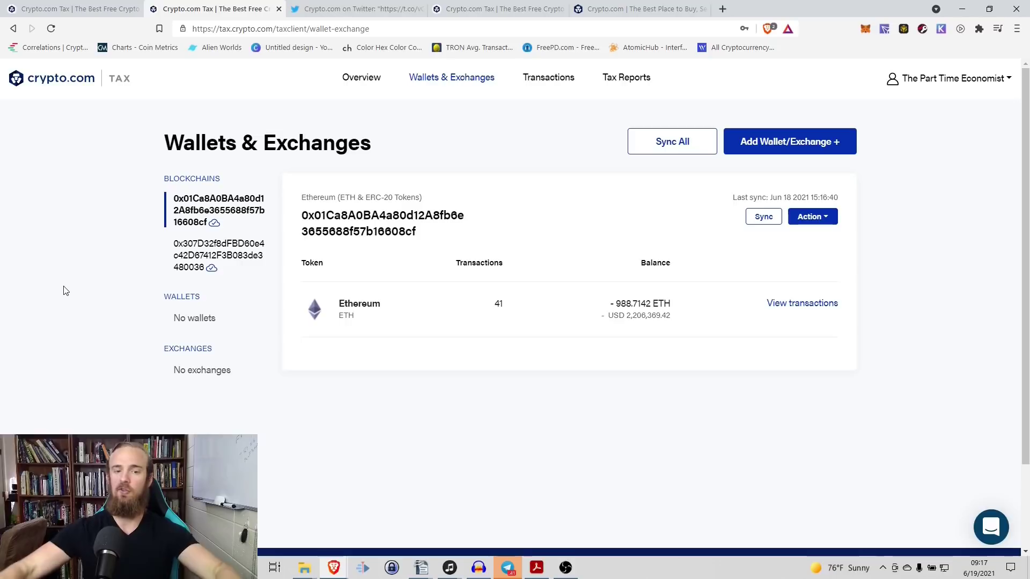
{"action": "left_click", "coordinate": [803, 143]}
Step: Pick Ethereum (ETH & ERC-20 Tokens) from the Select Wallet/Exchange list
{"action": "left_click", "coordinate": [504, 253]}
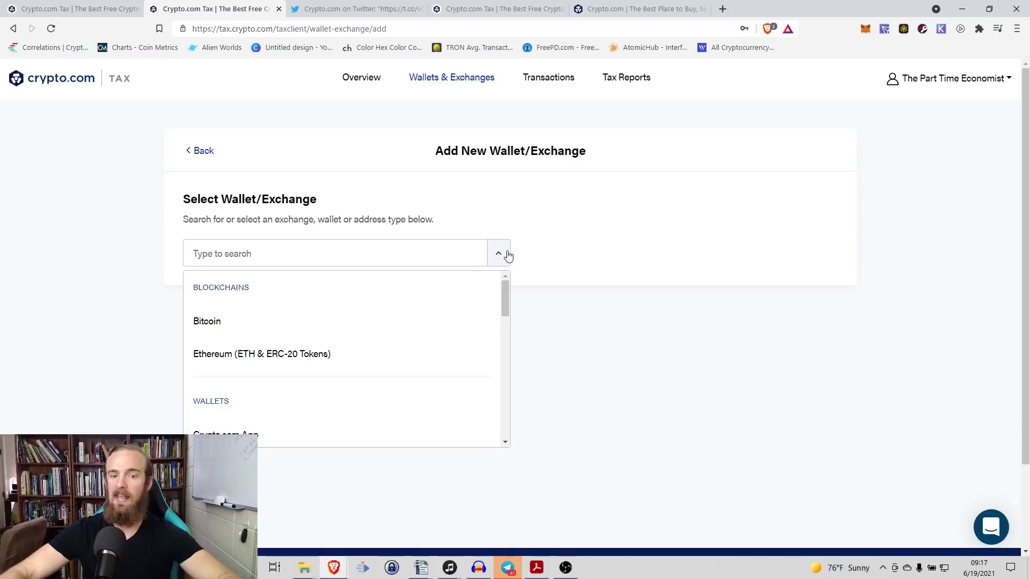
{"action": "left_click_drag", "start_coordinate": [507, 312], "coordinate": [494, 339]}
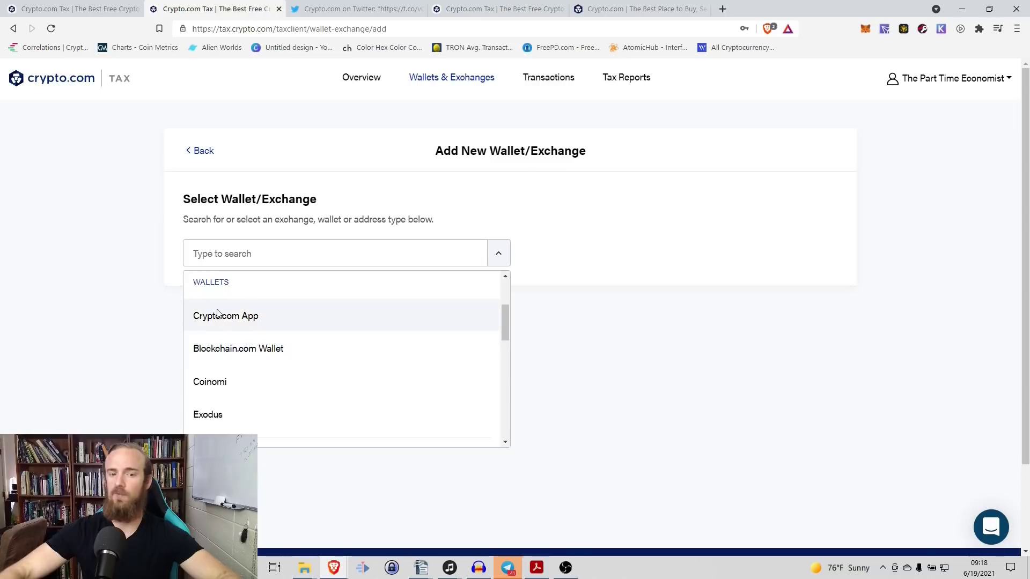
{"action": "left_click_drag", "start_coordinate": [501, 320], "coordinate": [507, 297]}
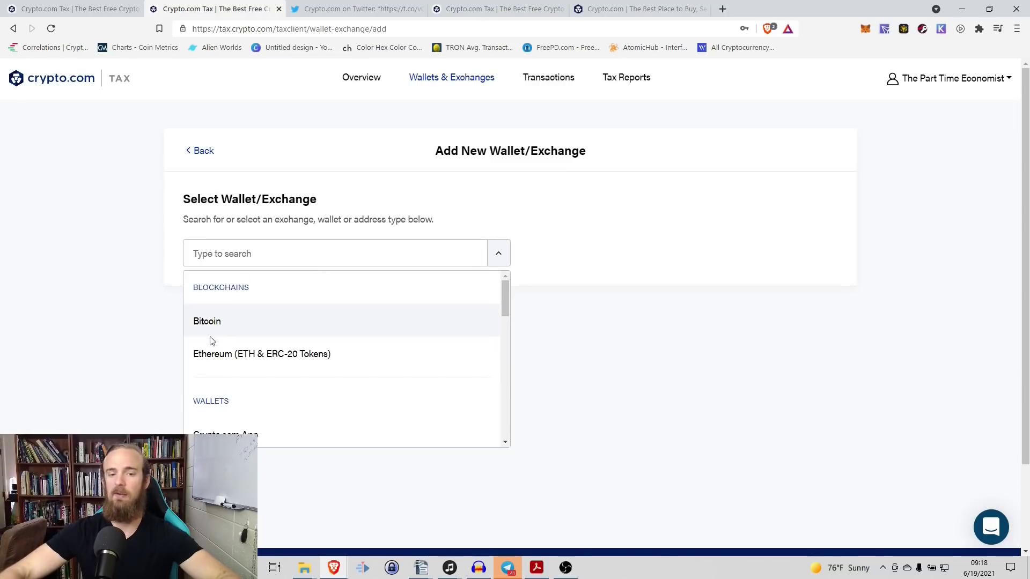
{"action": "left_click_drag", "start_coordinate": [504, 297], "coordinate": [496, 369]}
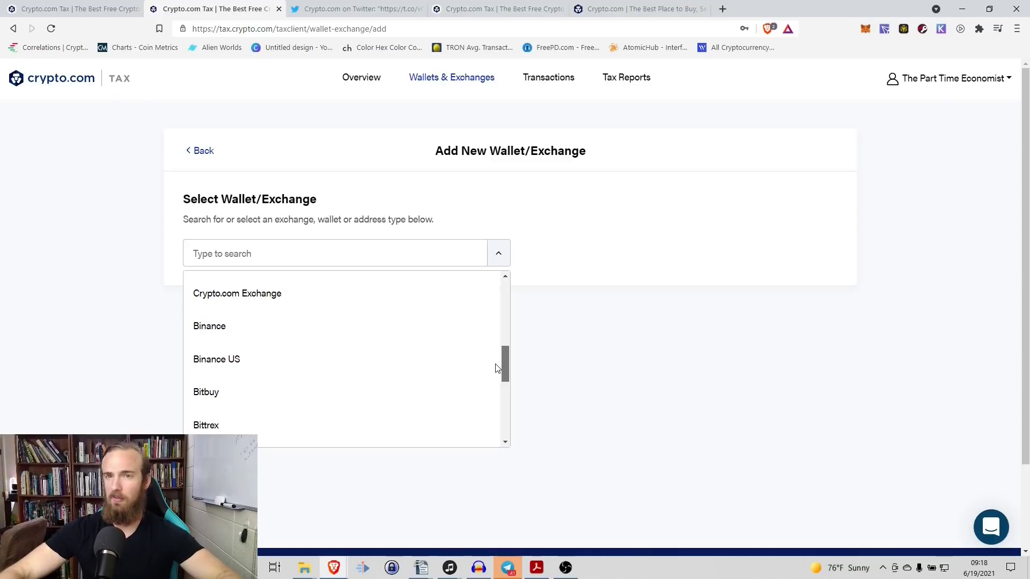
{"action": "scroll", "coordinate": [496, 324], "scroll_direction": "up", "scroll_amount": 2}
{"action": "scroll", "coordinate": [496, 324], "scroll_direction": "up", "scroll_amount": 5}
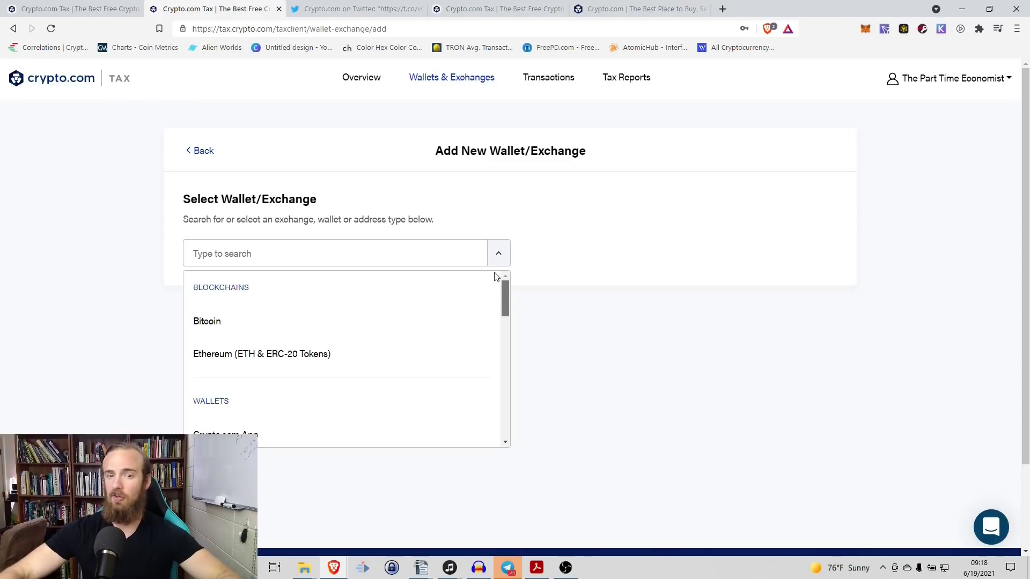
{"action": "left_click", "coordinate": [277, 358]}
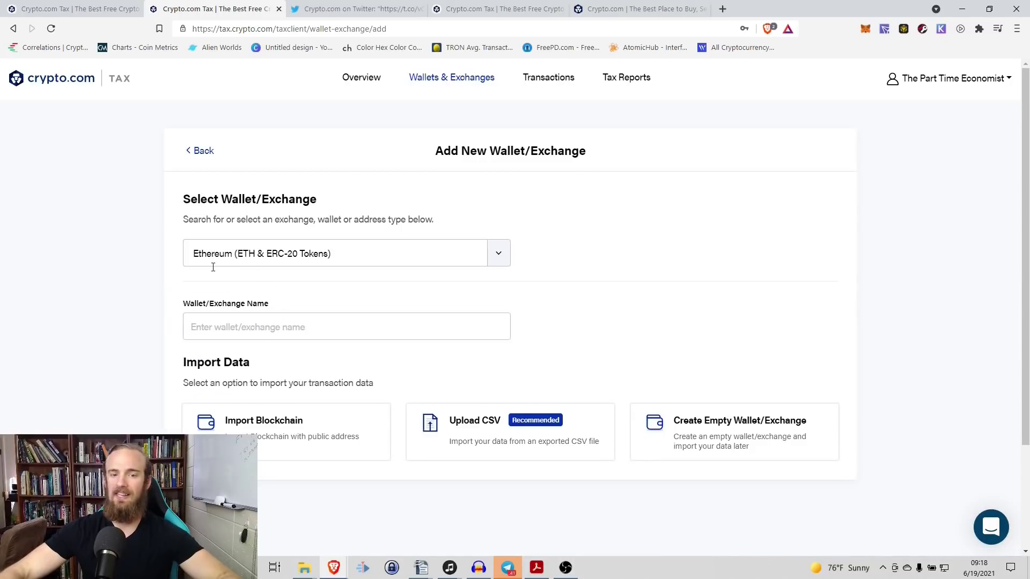
{"action": "left_click", "coordinate": [229, 333]}
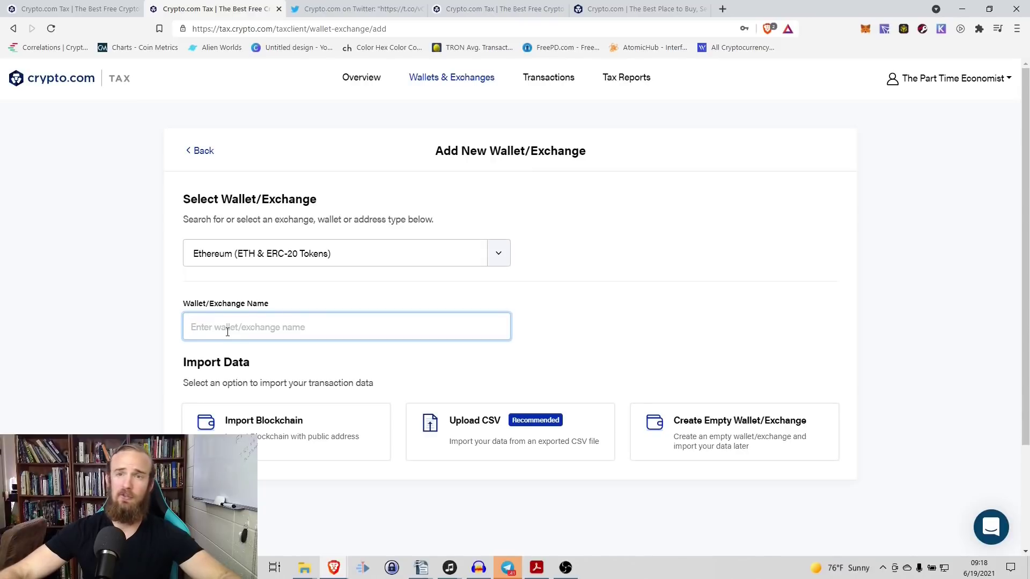
Step: Name the wallet 'Test' and choose Import Blockchain to import by public address
{"action": "type", "text": "Test"}
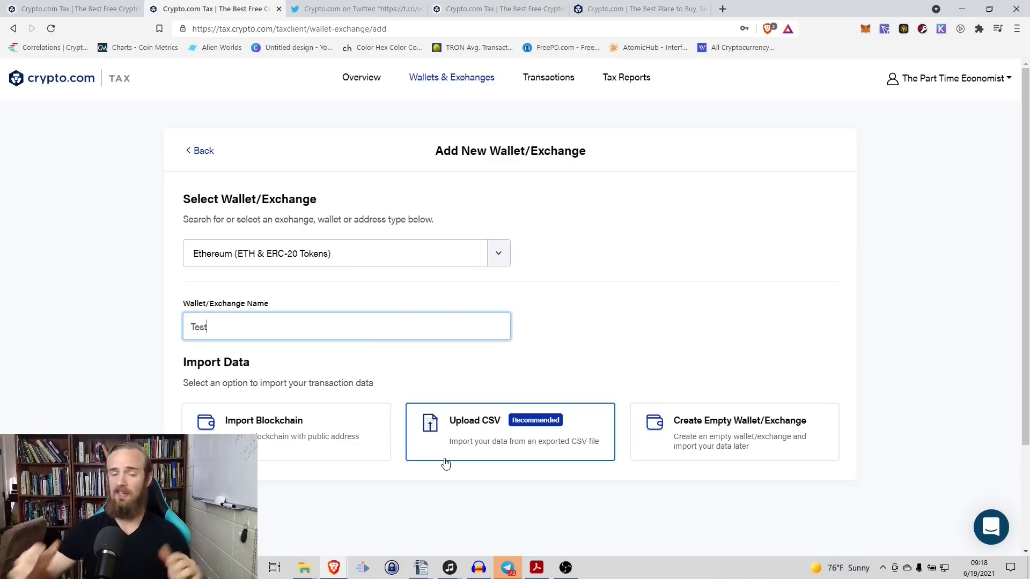
{"action": "left_click", "coordinate": [261, 436]}
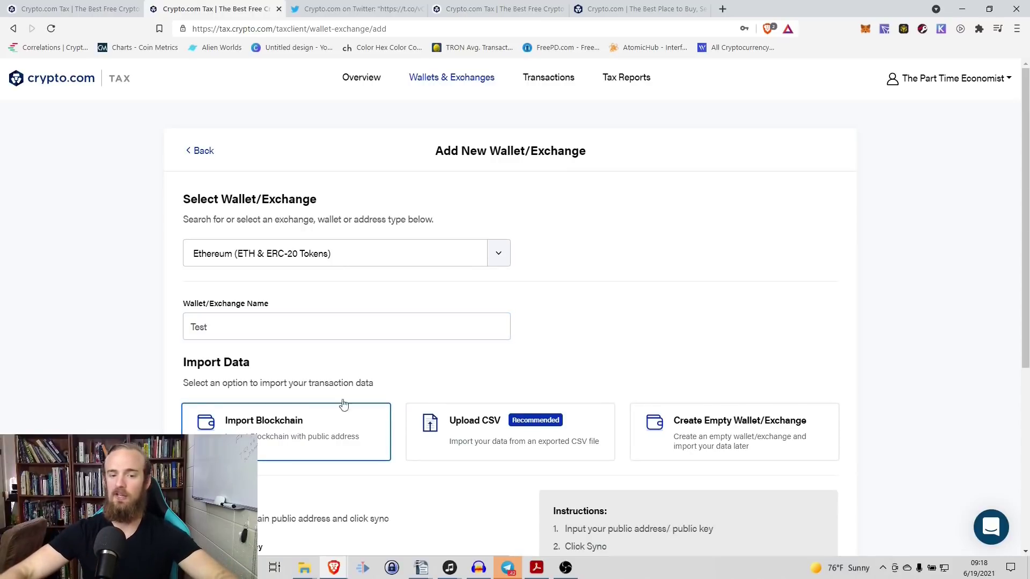
{"action": "scroll", "coordinate": [375, 386], "scroll_direction": "down", "scroll_amount": 4}
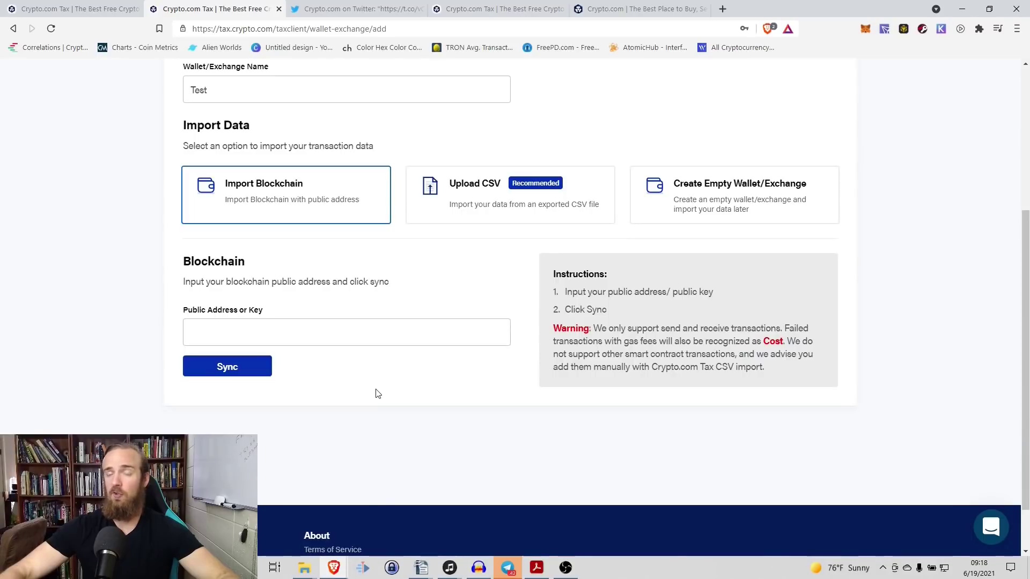
{"action": "left_click", "coordinate": [346, 335]}
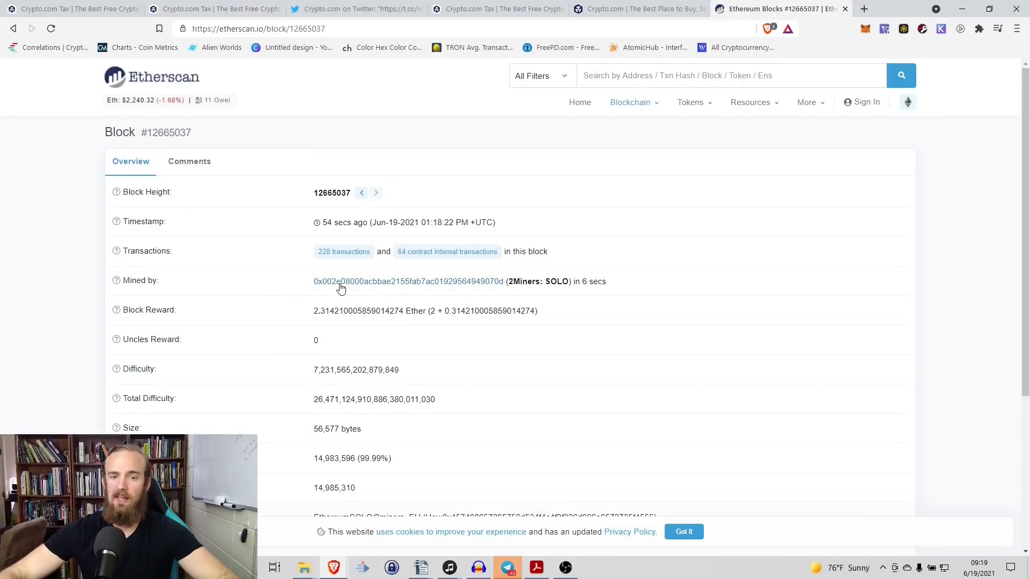
Step: Copy the sending address of a block's first transaction on Etherscan, then return to Crypto.com Tax
{"action": "left_click", "coordinate": [344, 254]}
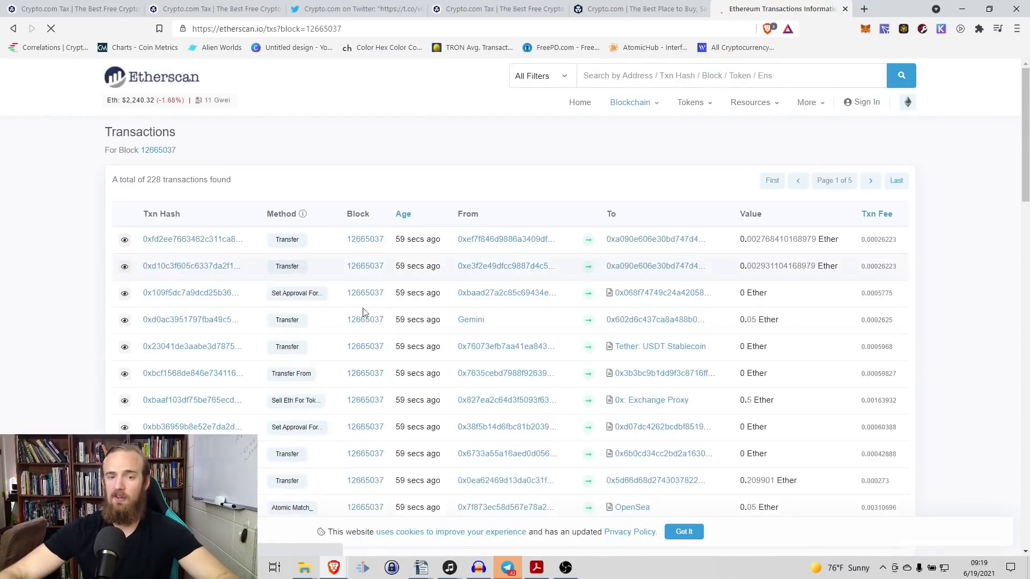
{"action": "left_click", "coordinate": [528, 244]}
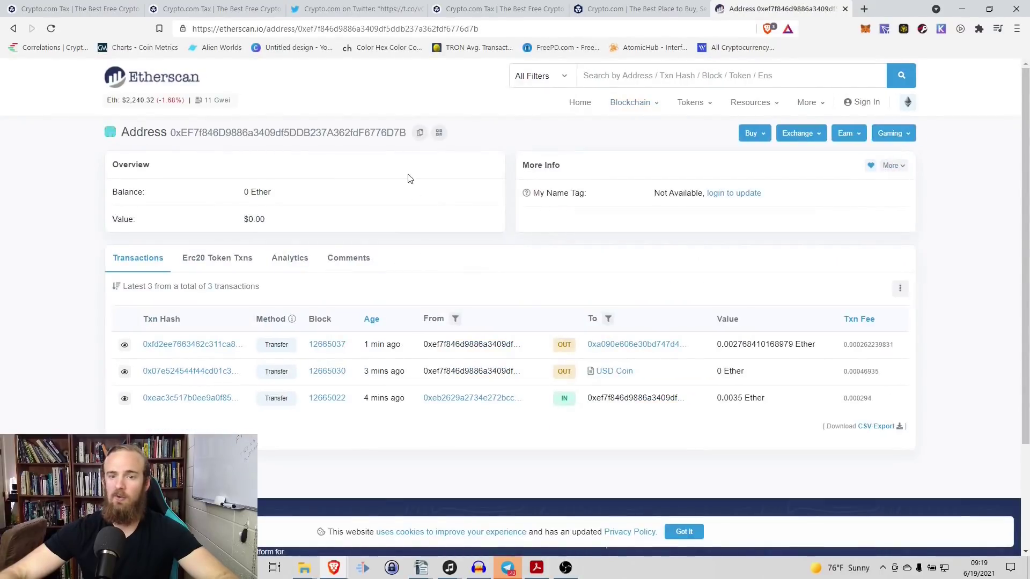
{"action": "left_click", "coordinate": [421, 134]}
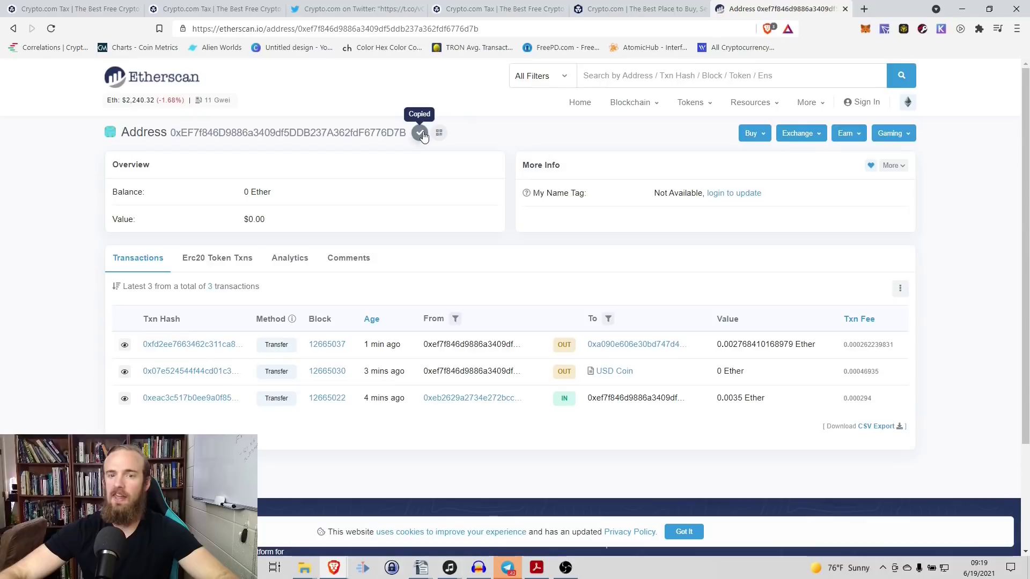
{"action": "left_click", "coordinate": [215, 9]}
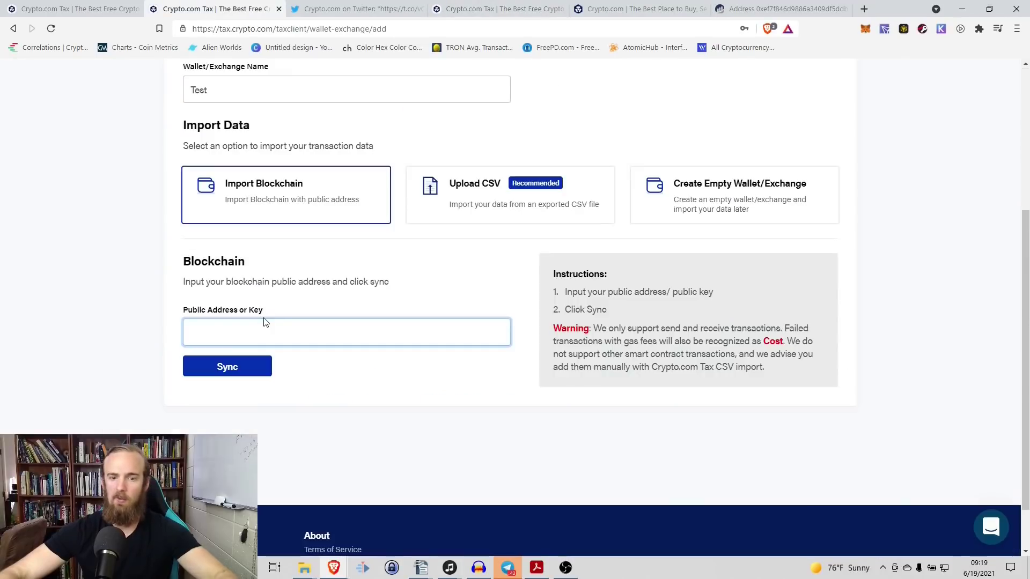
Step: Paste the Ethereum address into the Test wallet, sync it, then view the 41-transaction wallet
{"action": "left_click", "coordinate": [263, 328]}
{"action": "key", "text": "ctrl+v"}
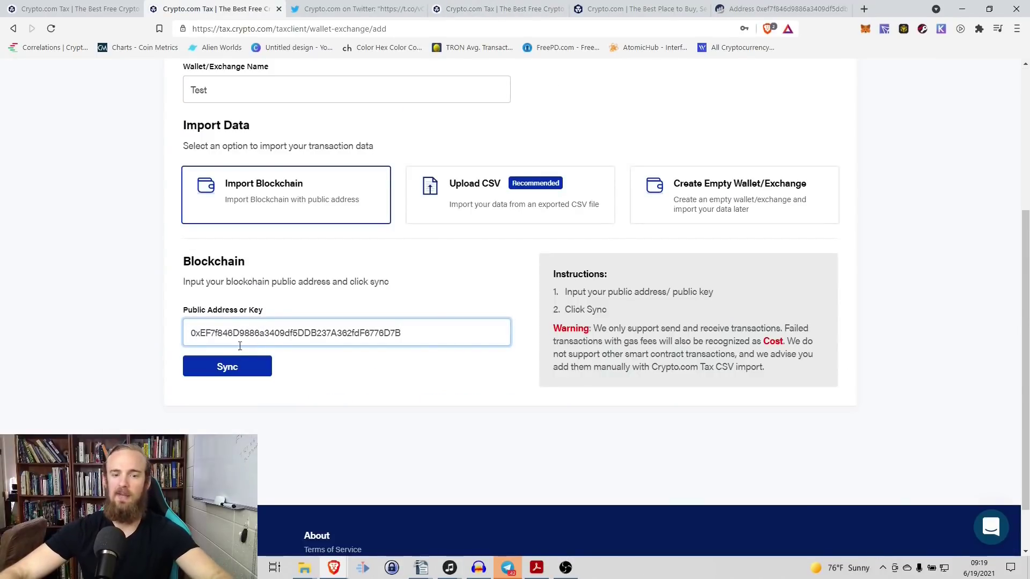
{"action": "left_click", "coordinate": [227, 367]}
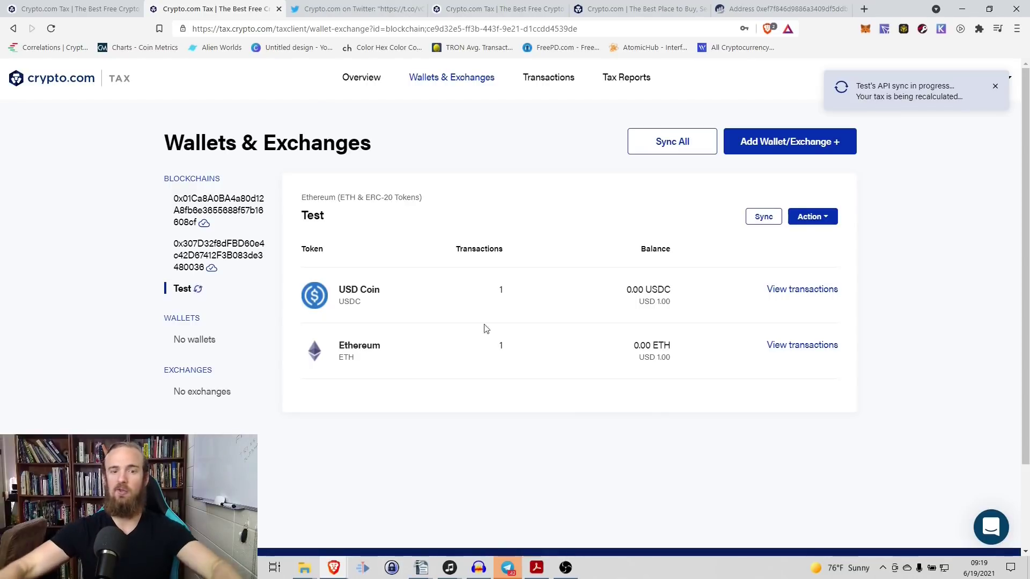
{"action": "left_click", "coordinate": [196, 229]}
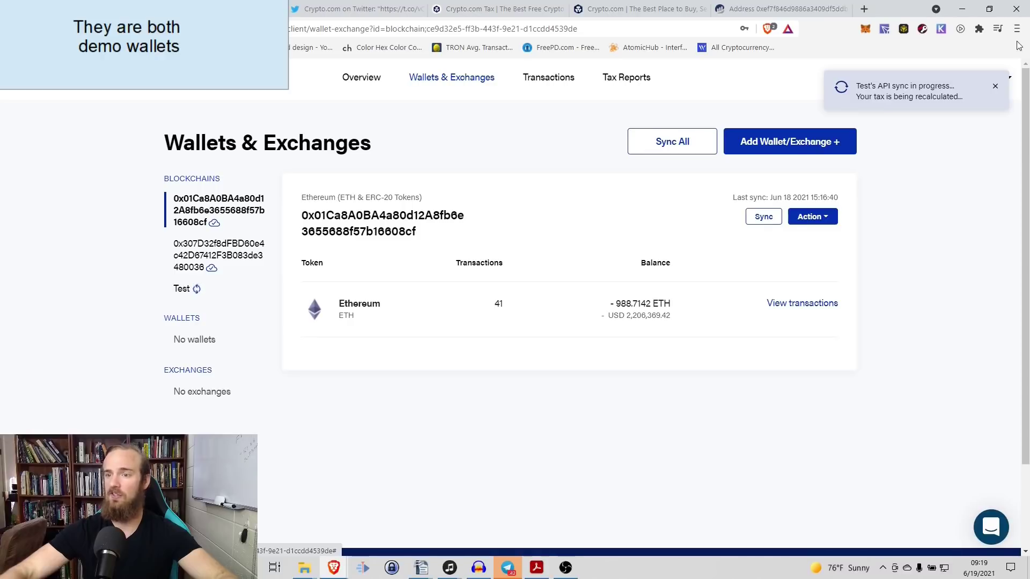
{"action": "left_click", "coordinate": [995, 88]}
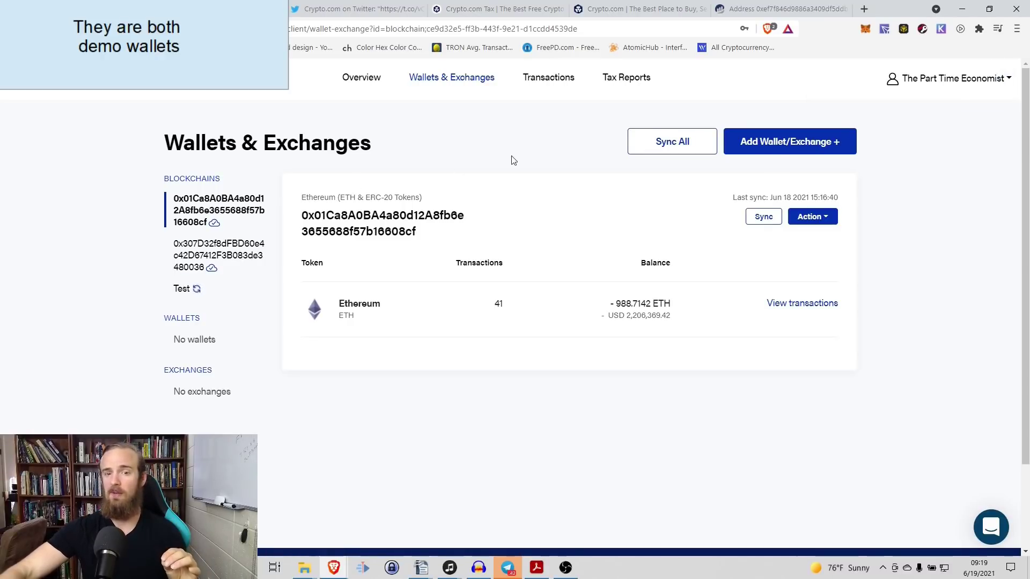
Step: From Tax Reports, generate and download the 2020 IRS Form 8949 PDF
{"action": "left_click", "coordinate": [626, 78]}
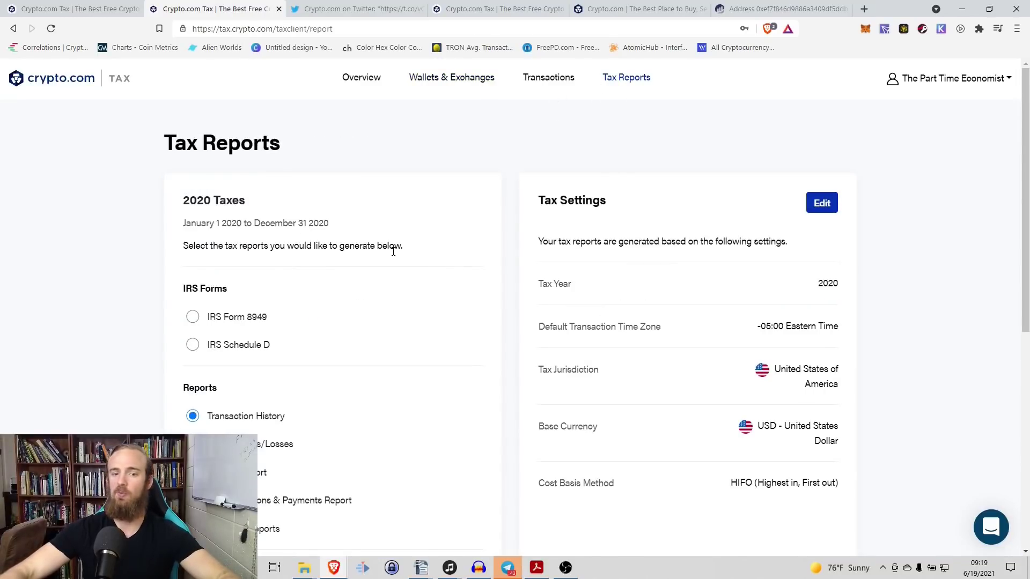
{"action": "scroll", "coordinate": [393, 251], "scroll_direction": "down", "scroll_amount": 2}
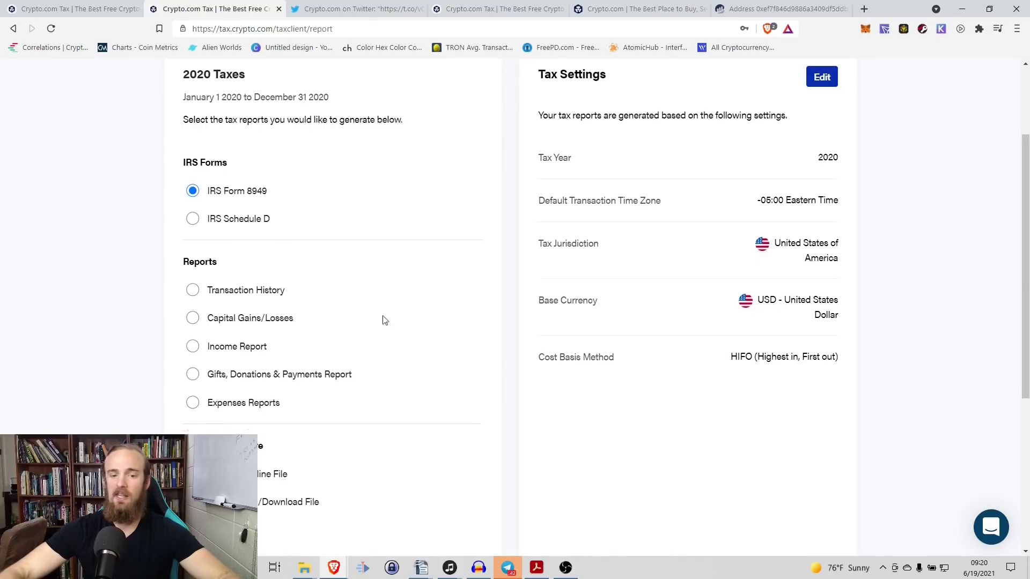
{"action": "scroll", "coordinate": [322, 311], "scroll_direction": "down", "scroll_amount": 5}
{"action": "left_click", "coordinate": [228, 301]}
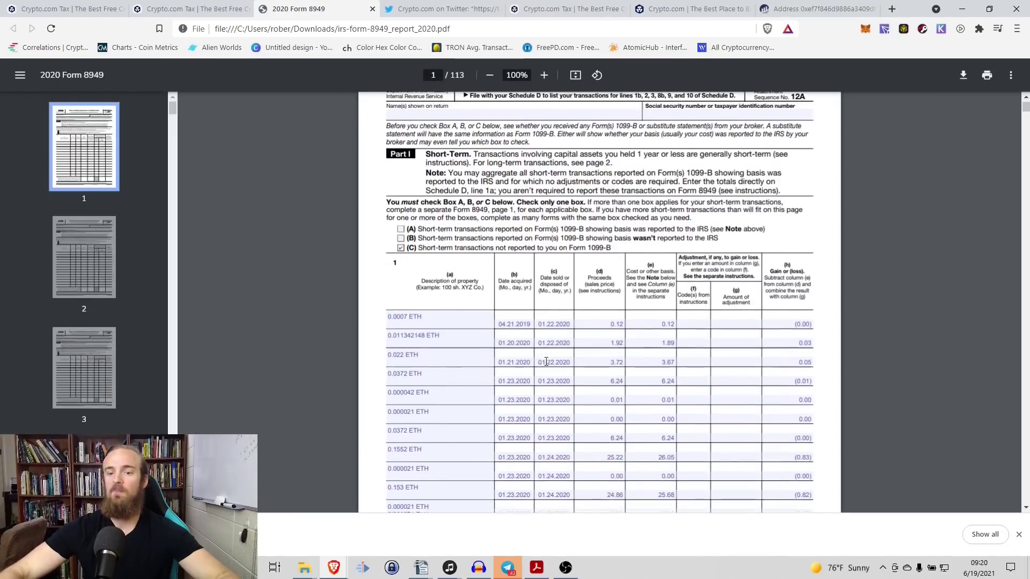
{"action": "scroll", "coordinate": [452, 269], "scroll_direction": "down", "scroll_amount": 1}
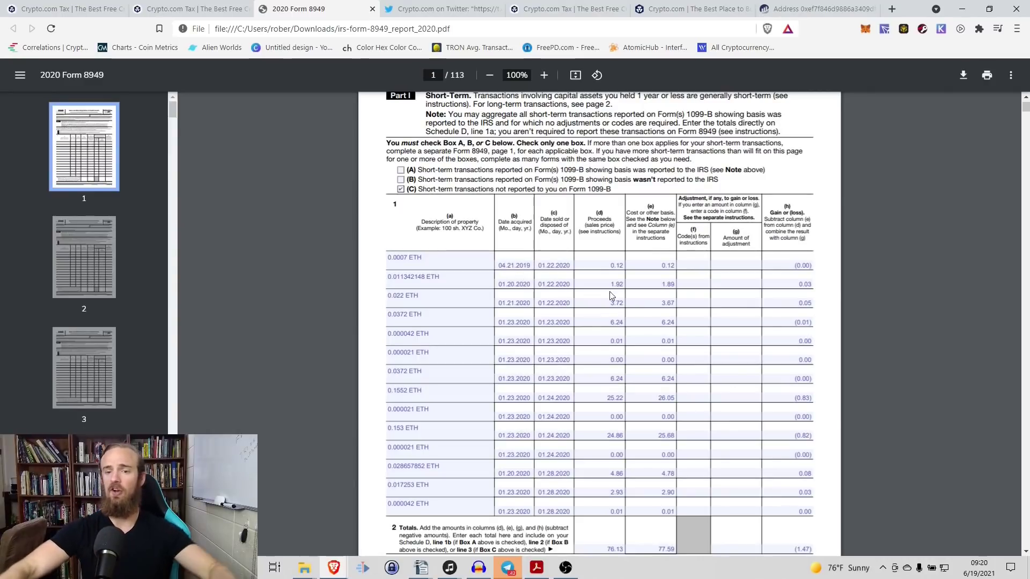
Step: Scroll through Form 8949's short-term ETH rows and totals, then return to page 1
{"action": "scroll", "coordinate": [568, 262], "scroll_direction": "down", "scroll_amount": 1}
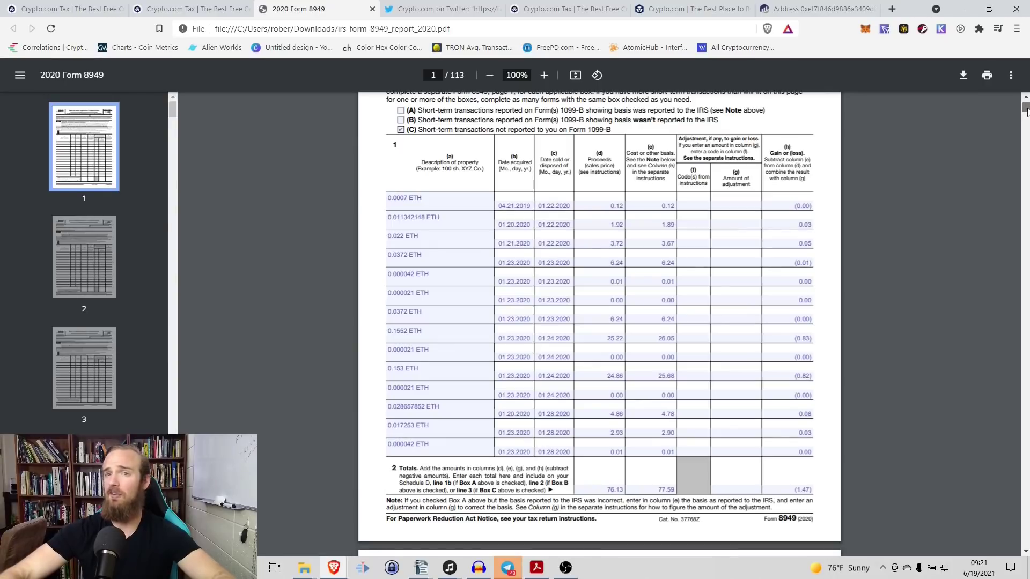
{"action": "left_click_drag", "start_coordinate": [1025, 108], "coordinate": [1025, 138]}
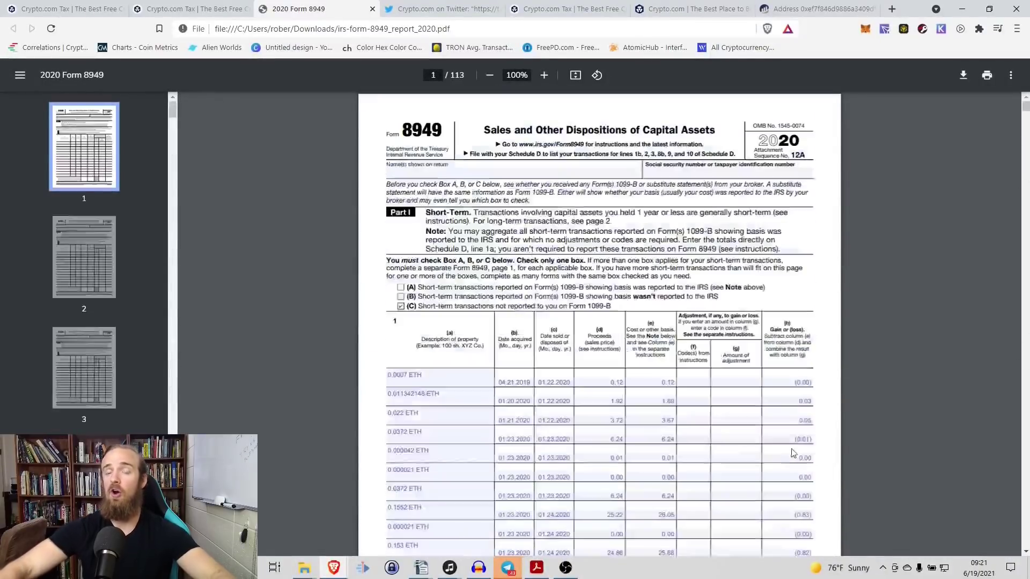
{"action": "key", "text": "Home"}
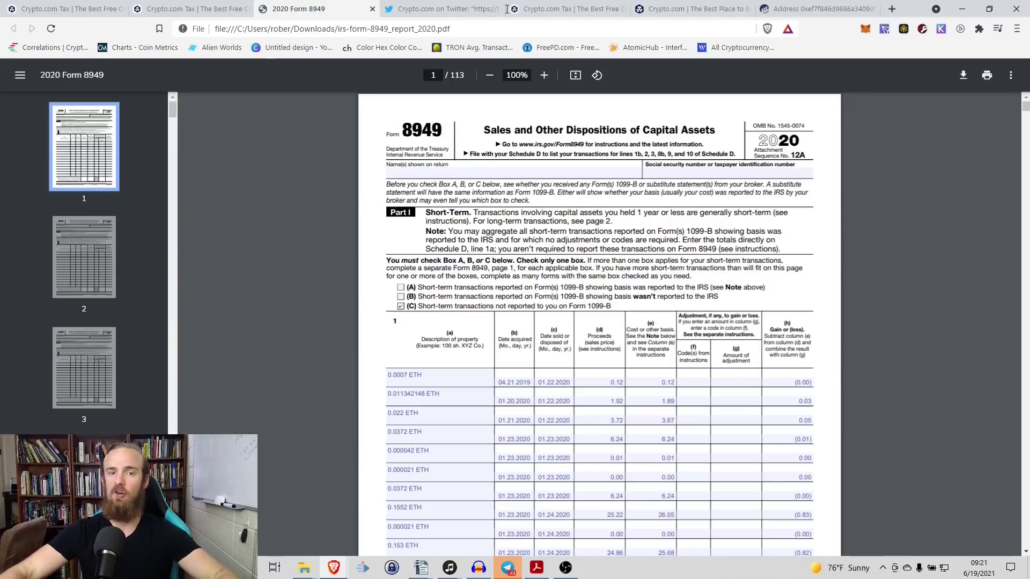
Step: Return to Crypto.com Tax Reports and scroll down to the IRS Schedule D option
{"action": "left_click", "coordinate": [193, 9]}
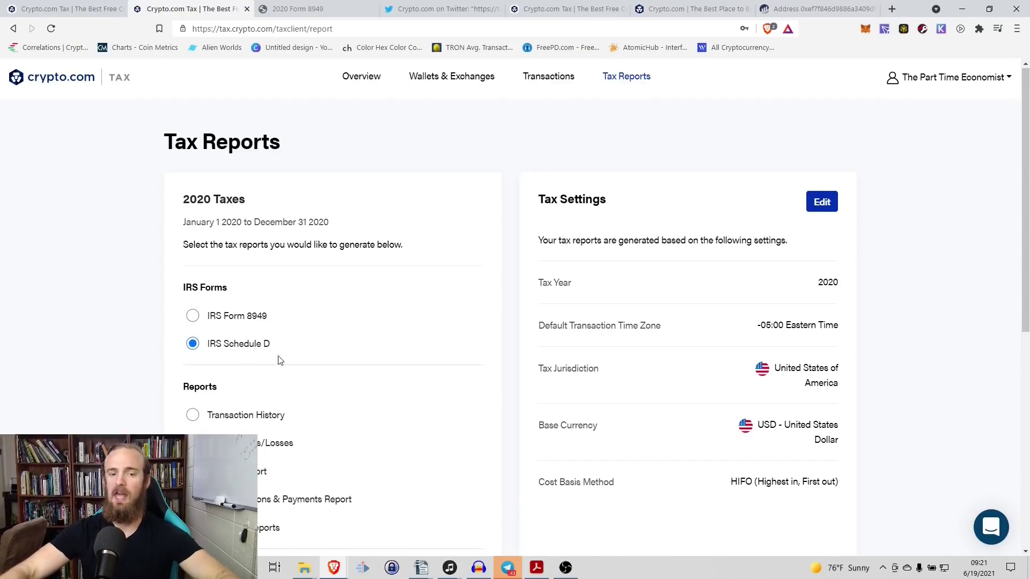
{"action": "scroll", "coordinate": [375, 355], "scroll_direction": "down", "scroll_amount": 4}
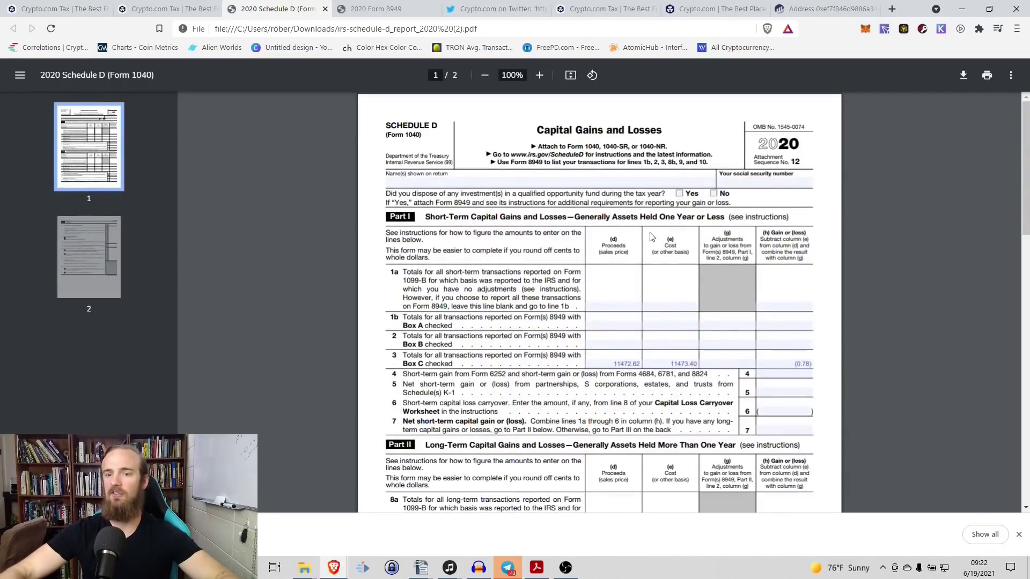
Step: Review Schedule D's short- and long-term totals, then go back to the top of Crypto.com Tax Reports
{"action": "scroll", "coordinate": [640, 234], "scroll_direction": "down", "scroll_amount": 1}
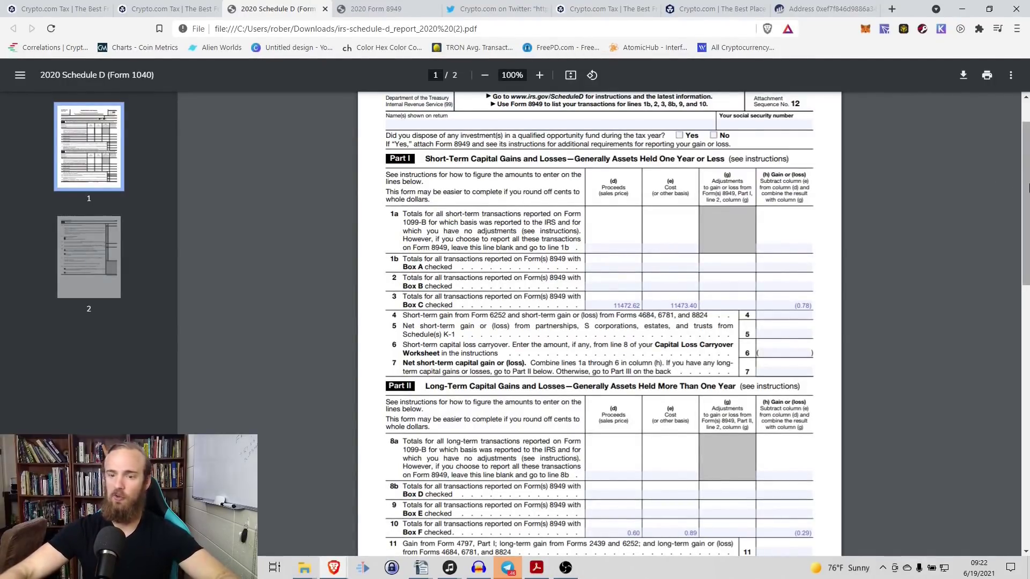
{"action": "left_click_drag", "start_coordinate": [1025, 198], "coordinate": [1026, 65]}
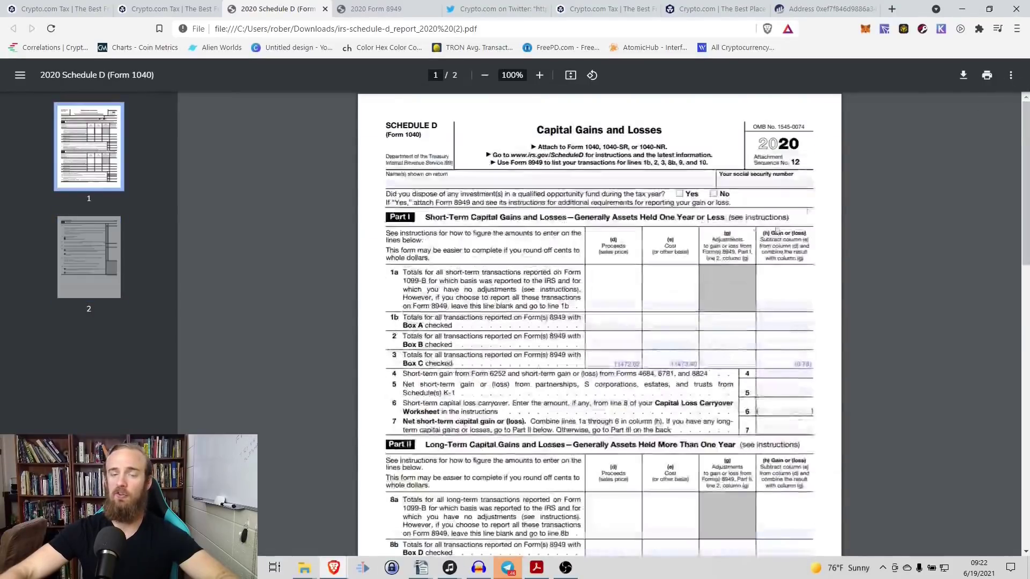
{"action": "left_click", "coordinate": [137, 6]}
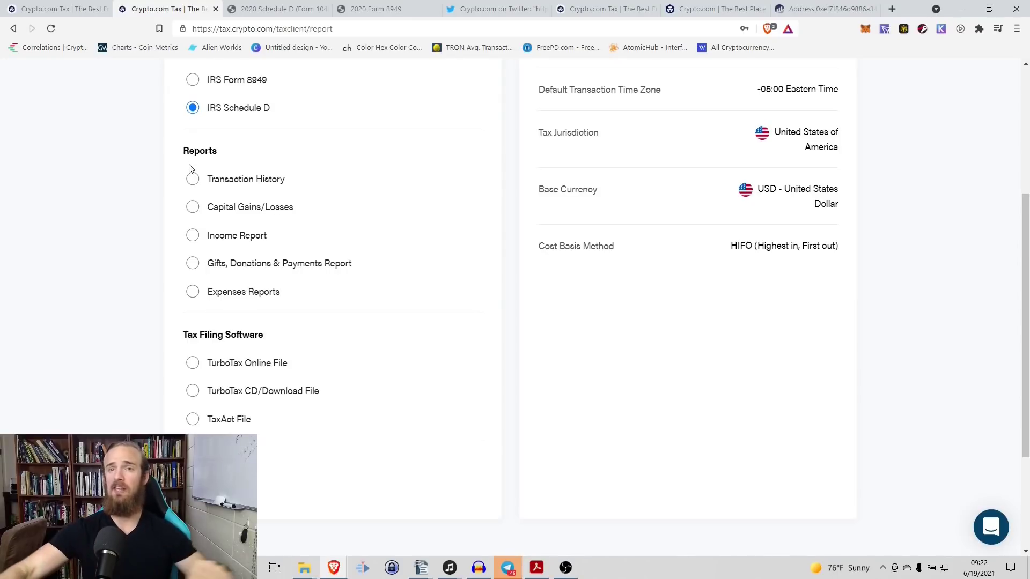
{"action": "scroll", "coordinate": [375, 171], "scroll_direction": "up", "scroll_amount": 5}
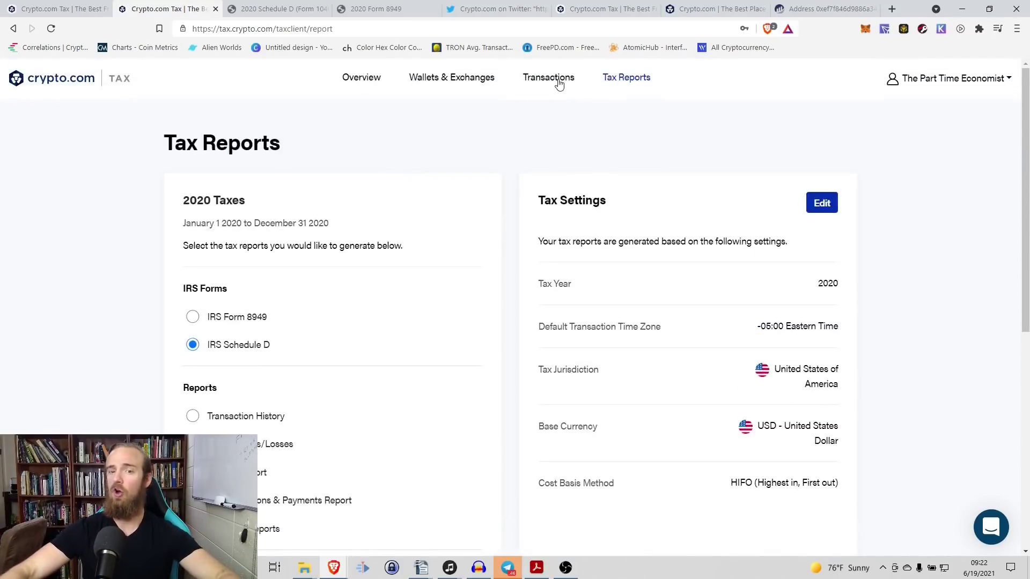
Step: Start a new wallet/exchange entry and select Binance from the exchange list
{"action": "left_click", "coordinate": [463, 80]}
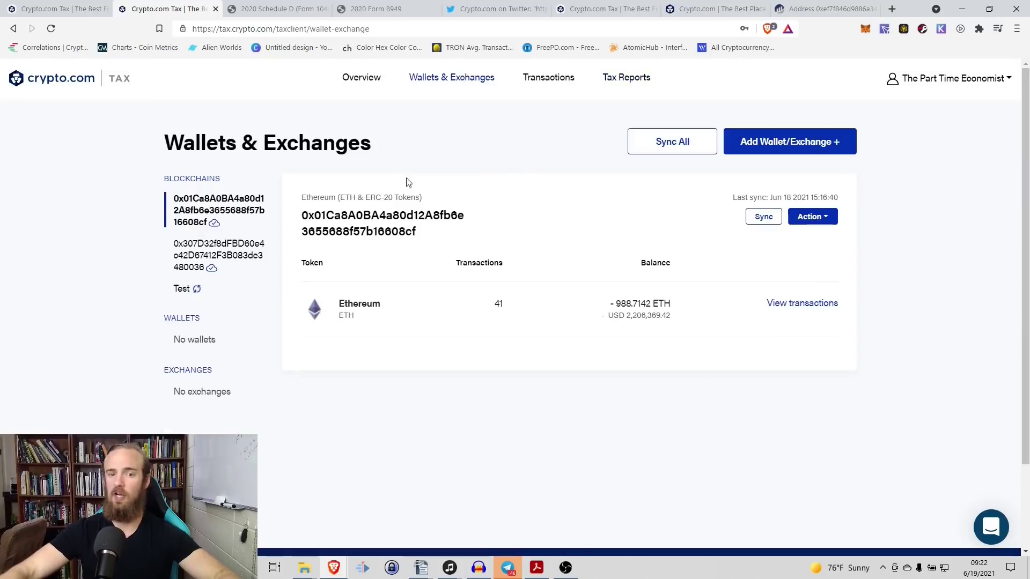
{"action": "left_click", "coordinate": [783, 141]}
{"action": "left_click", "coordinate": [498, 254]}
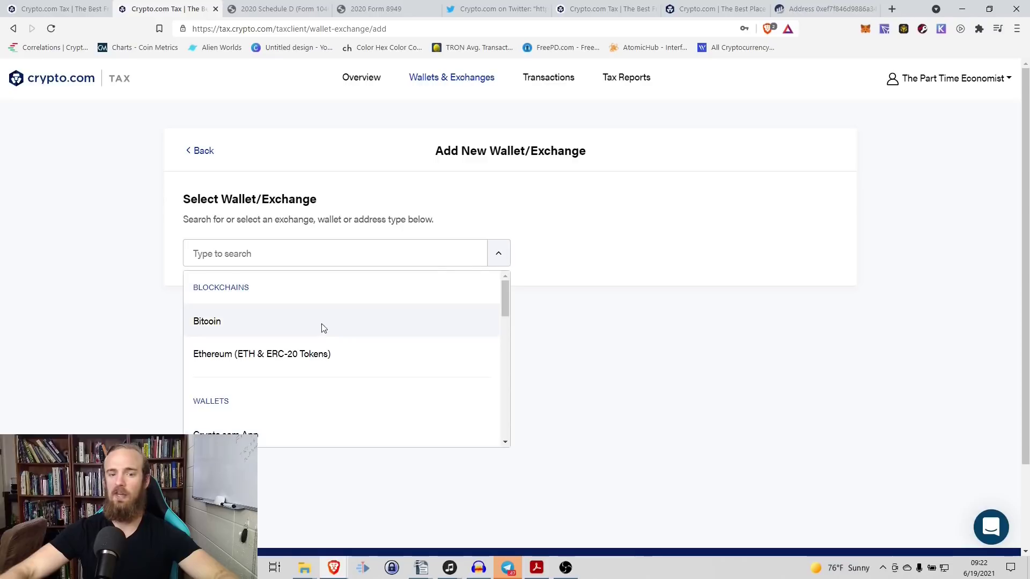
{"action": "scroll", "coordinate": [247, 315], "scroll_direction": "down", "scroll_amount": 1}
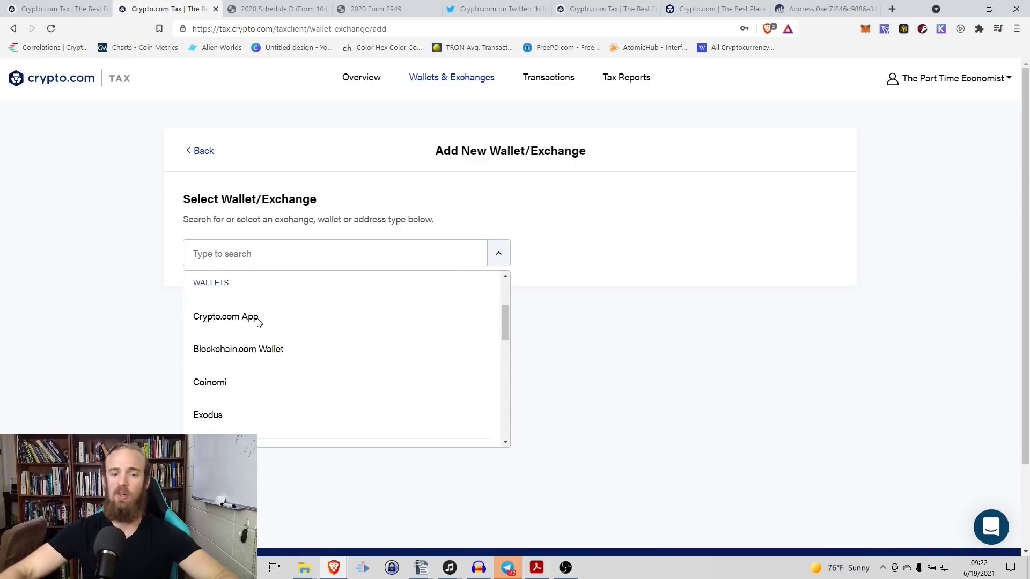
{"action": "scroll", "coordinate": [231, 386], "scroll_direction": "down", "scroll_amount": 3}
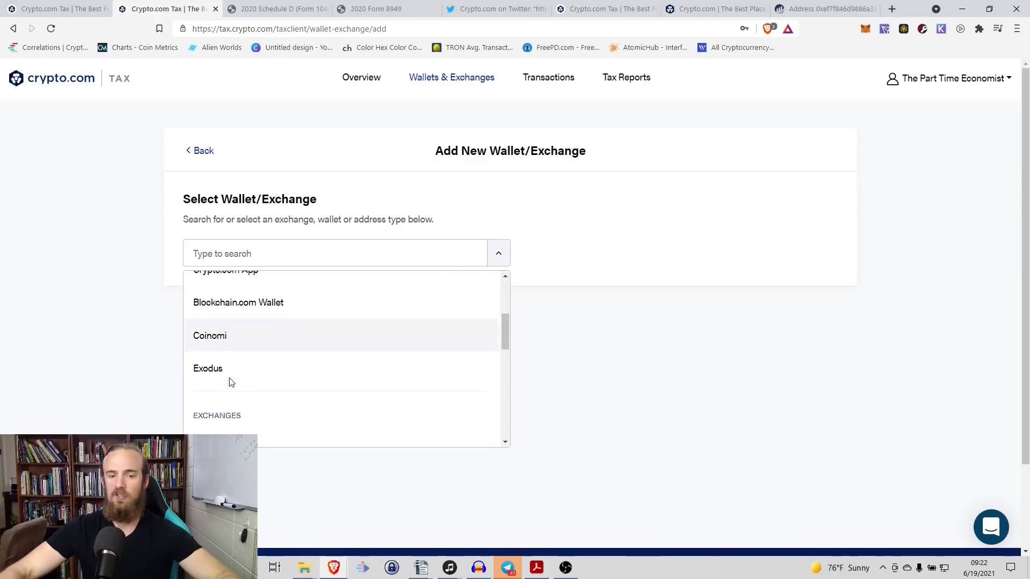
{"action": "scroll", "coordinate": [255, 384], "scroll_direction": "down", "scroll_amount": 3}
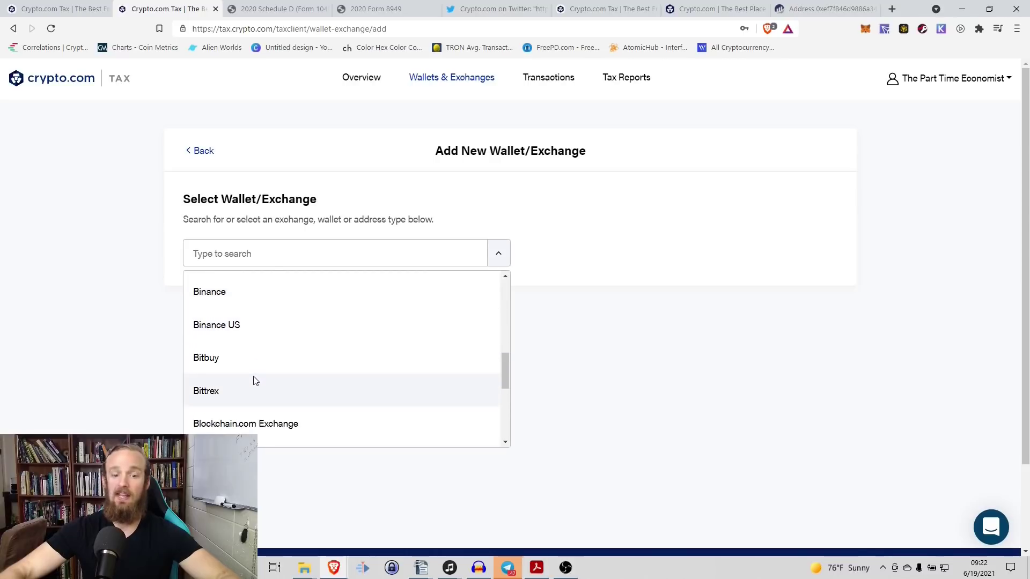
{"action": "scroll", "coordinate": [252, 373], "scroll_direction": "up", "scroll_amount": 3}
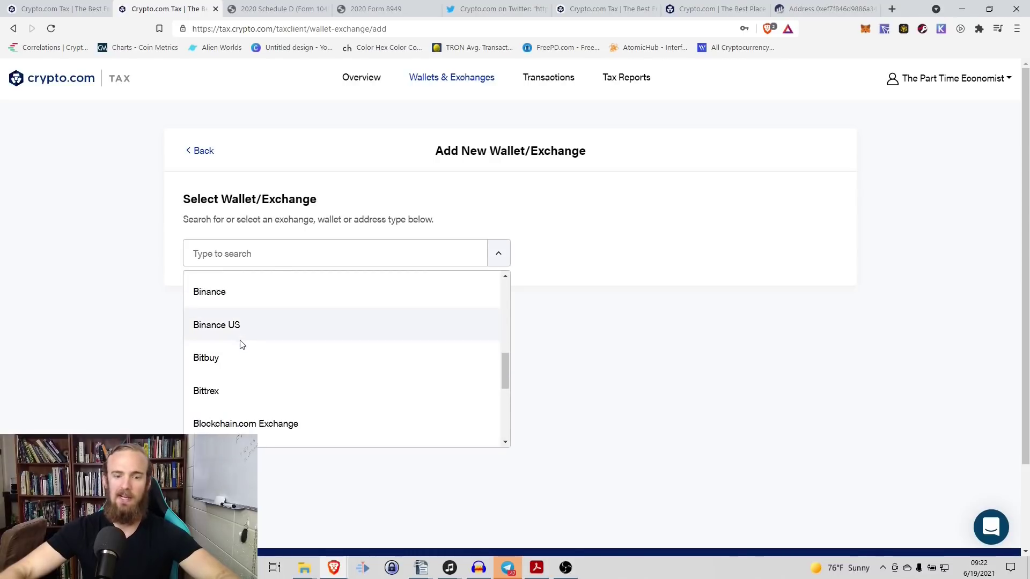
{"action": "left_click", "coordinate": [217, 294]}
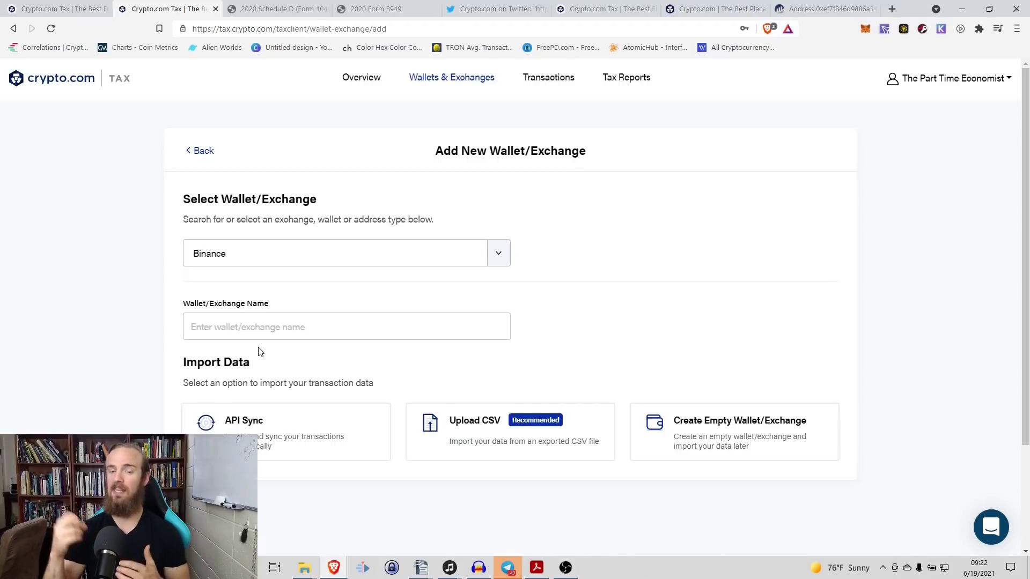
Step: Change the selected exchange to Binance US
{"action": "left_click", "coordinate": [498, 262]}
{"action": "scroll", "coordinate": [279, 348], "scroll_direction": "down", "scroll_amount": 5}
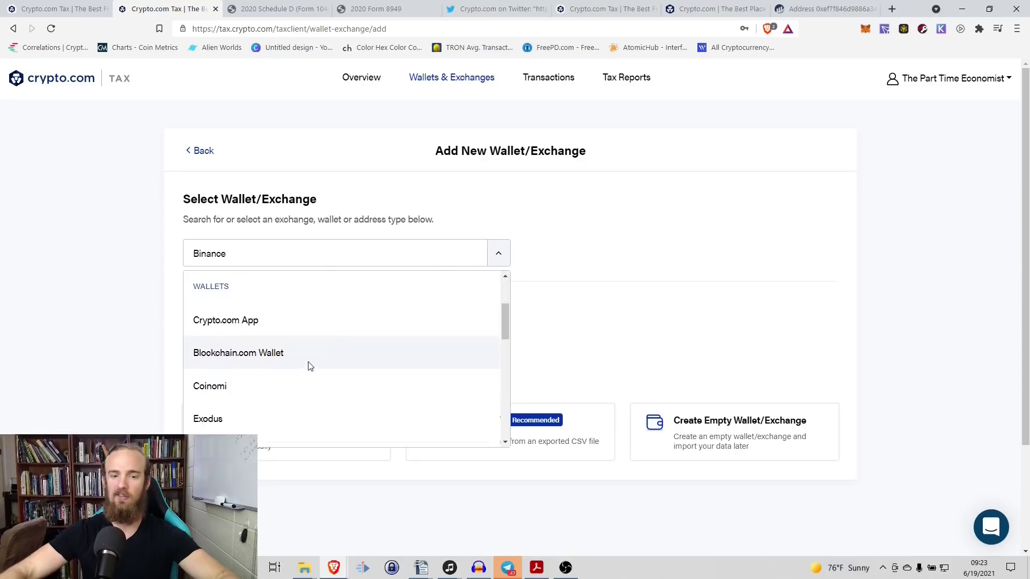
{"action": "left_click", "coordinate": [242, 394]}
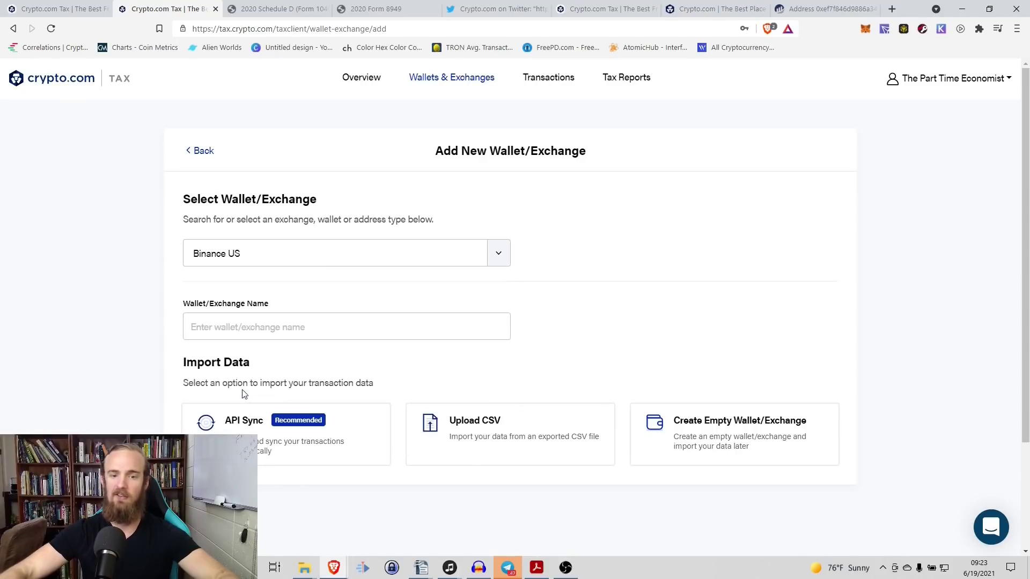
Step: Name the exchange 'Test' and choose API Sync as the import method
{"action": "left_click", "coordinate": [220, 329]}
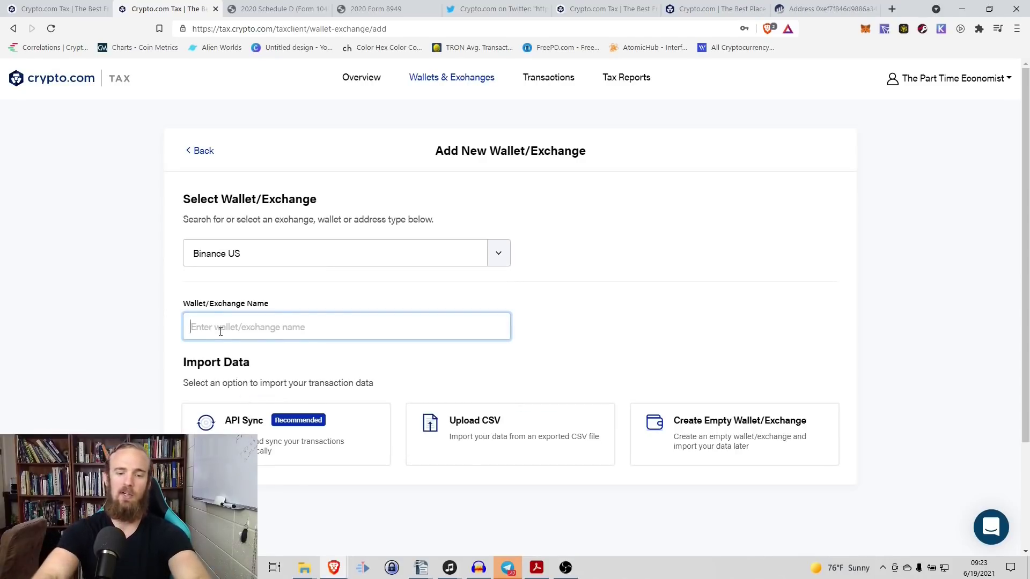
{"action": "type", "text": "T"}
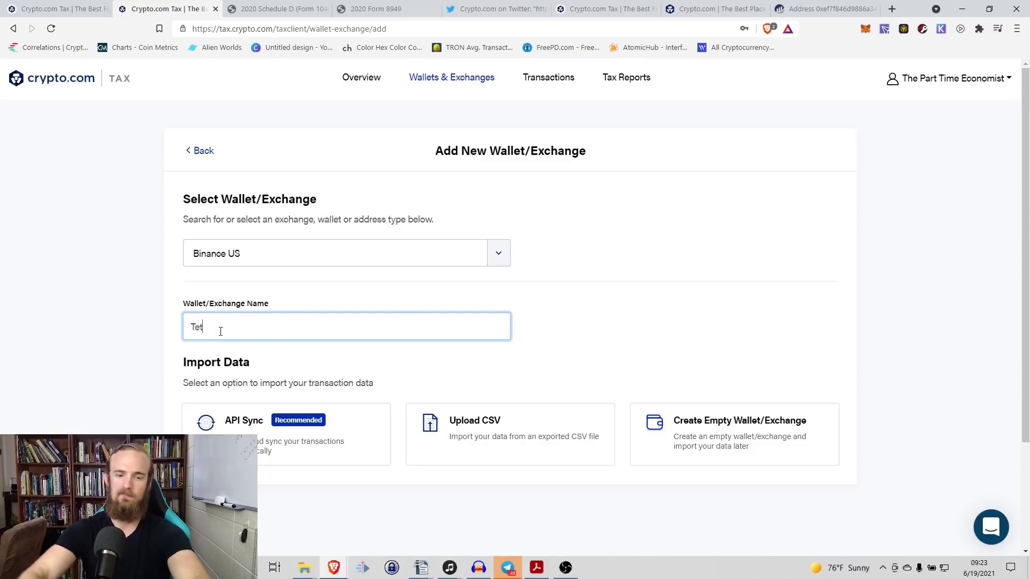
{"action": "type", "text": "est"}
{"action": "left_click", "coordinate": [628, 326]}
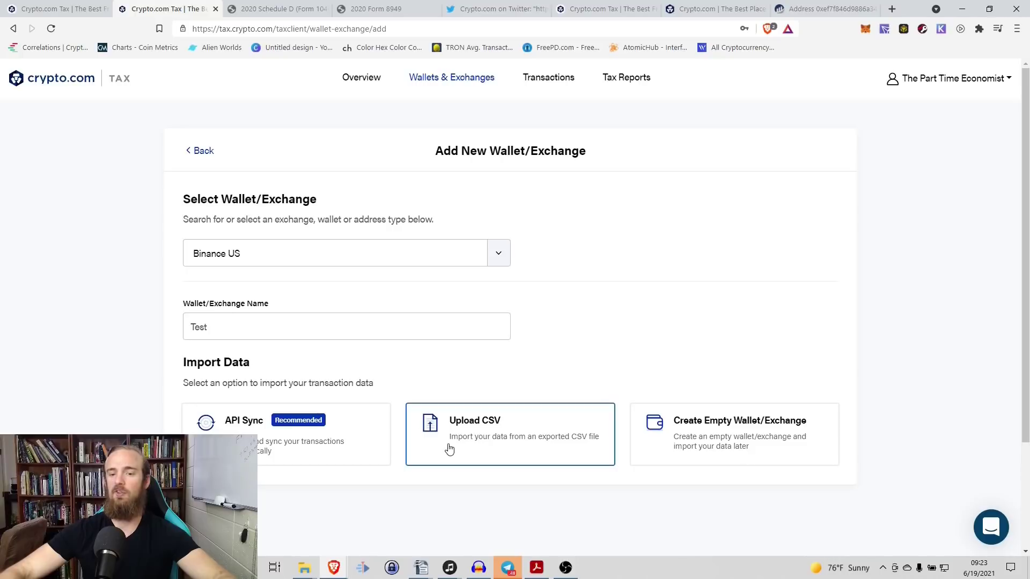
{"action": "left_click", "coordinate": [318, 444]}
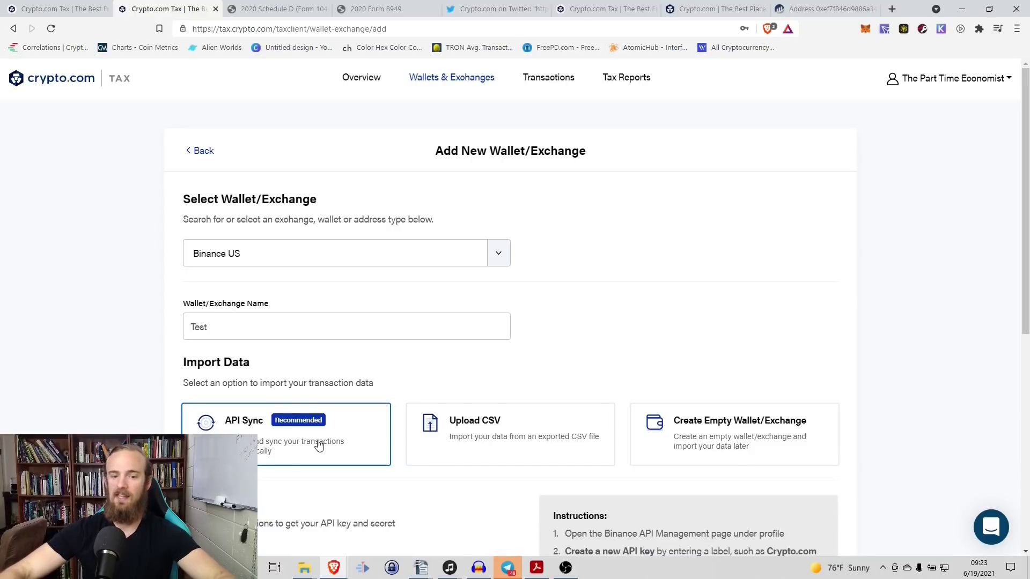
{"action": "scroll", "coordinate": [444, 376], "scroll_direction": "down", "scroll_amount": 6}
{"action": "scroll", "coordinate": [485, 379], "scroll_direction": "up", "scroll_amount": 1}
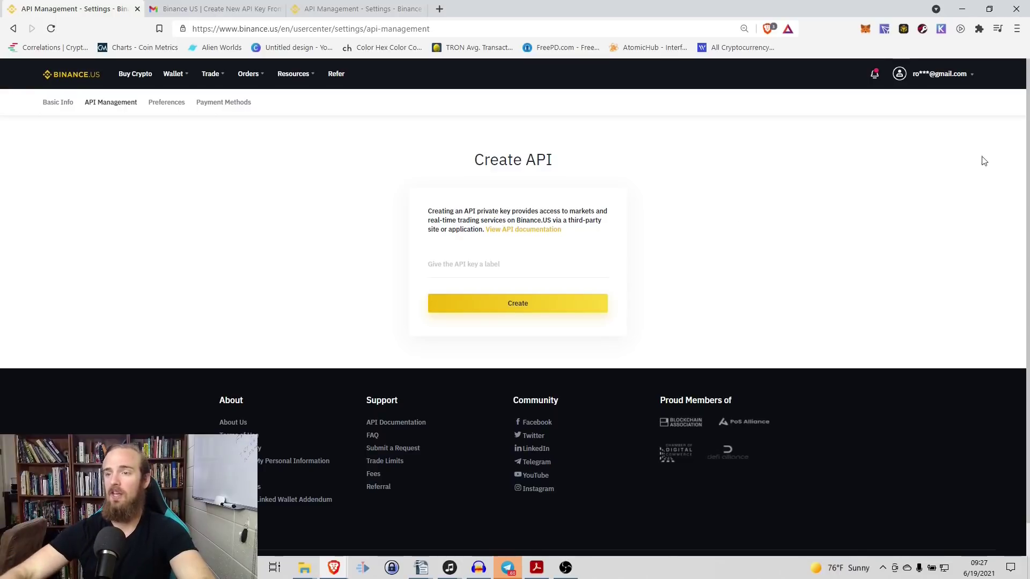
Step: Create a Binance.US API key labelled 'Crypto Tax' under API Management
{"action": "mouse_move", "coordinate": [974, 79]}
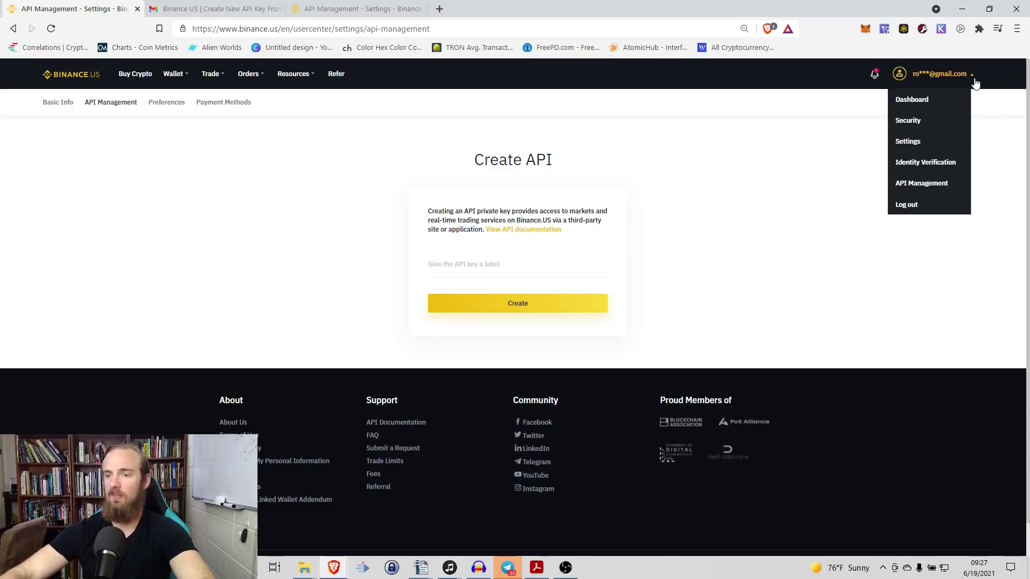
{"action": "left_click", "coordinate": [927, 185]}
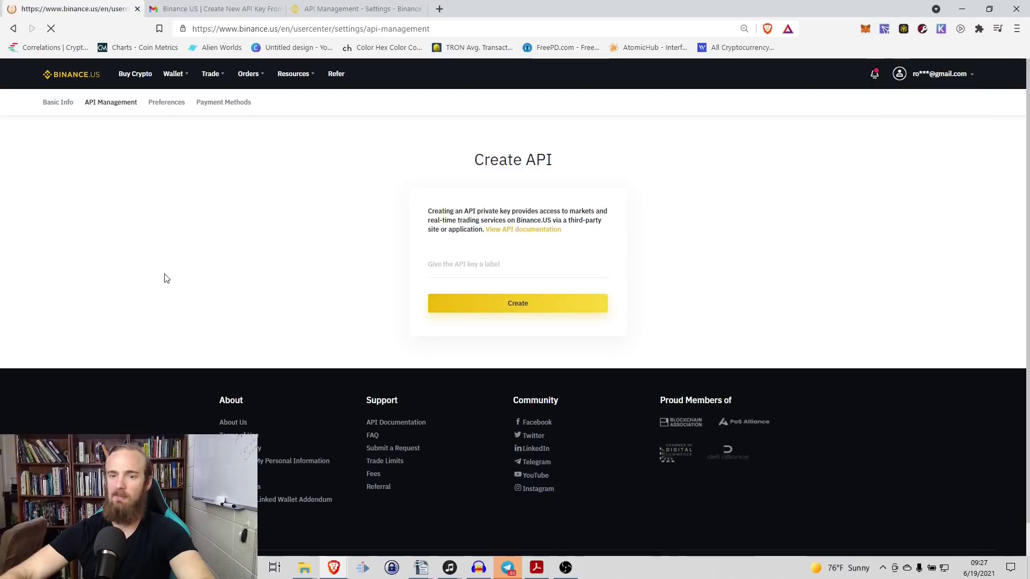
{"action": "left_click", "coordinate": [441, 262]}
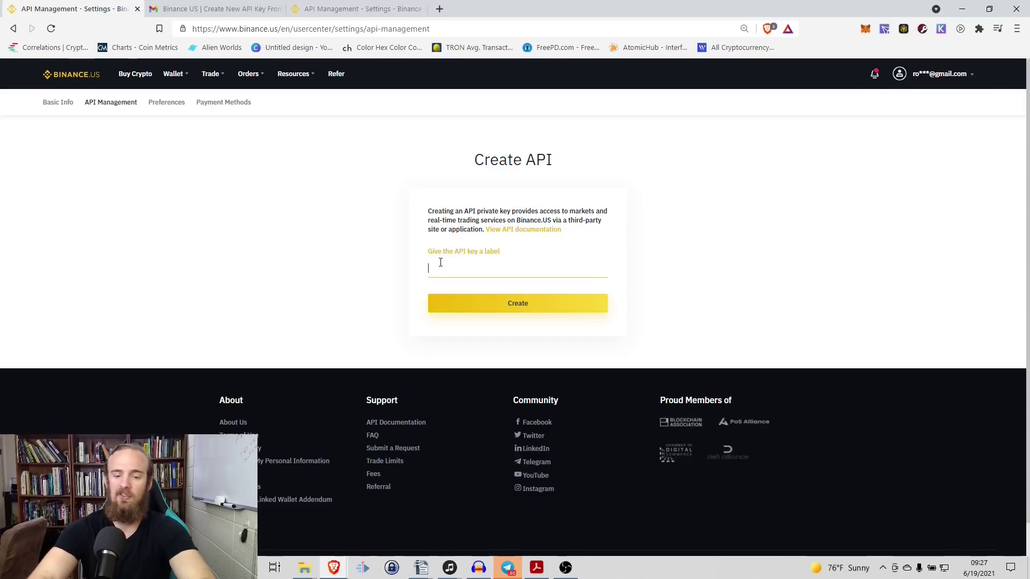
{"action": "type", "text": "Crypto Tax"}
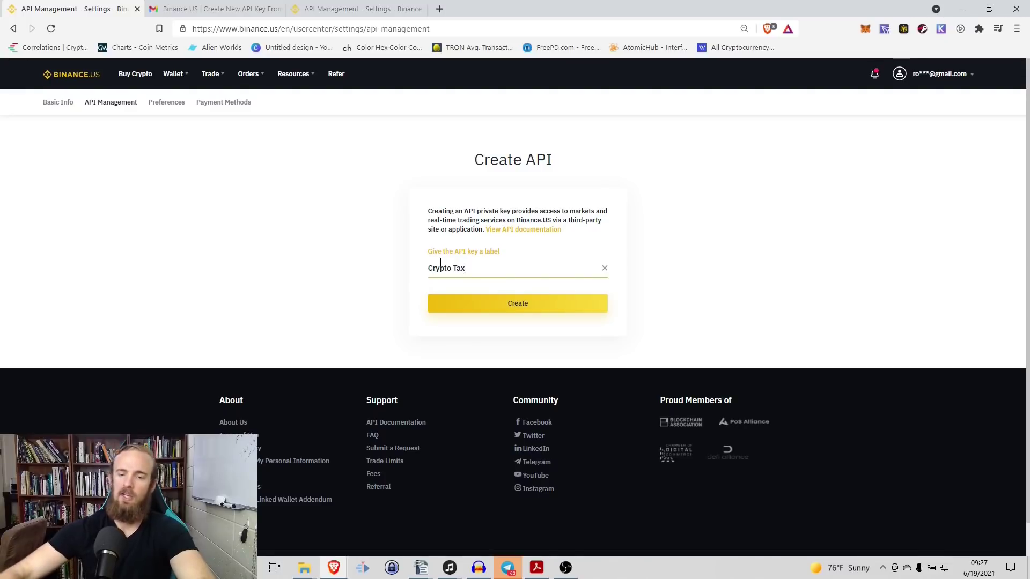
{"action": "left_click", "coordinate": [472, 303]}
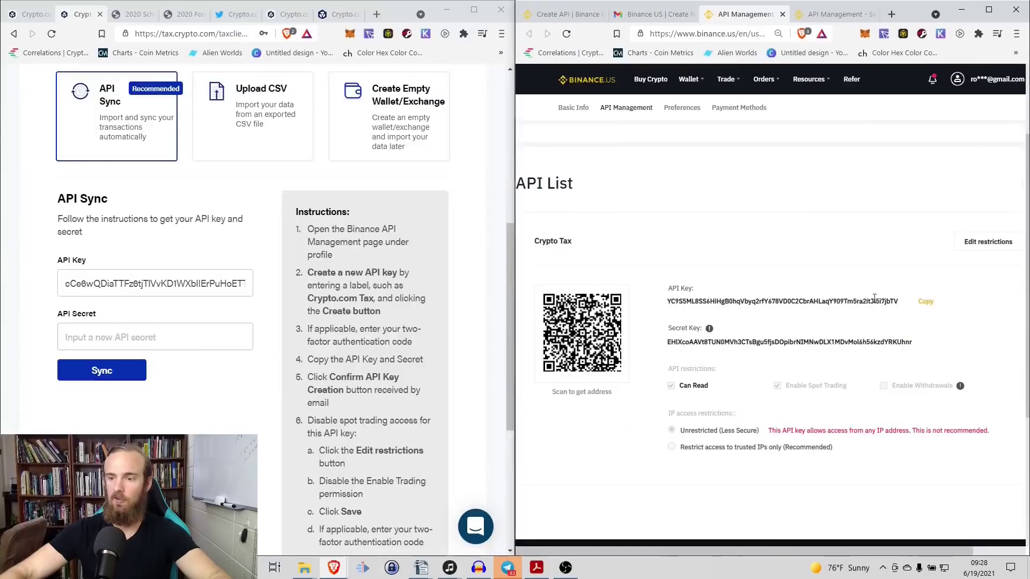
Step: Paste the Binance API key and secret into Crypto.com Tax and sync the Test exchange
{"action": "left_click", "coordinate": [923, 303]}
{"action": "triple_click", "coordinate": [155, 283]}
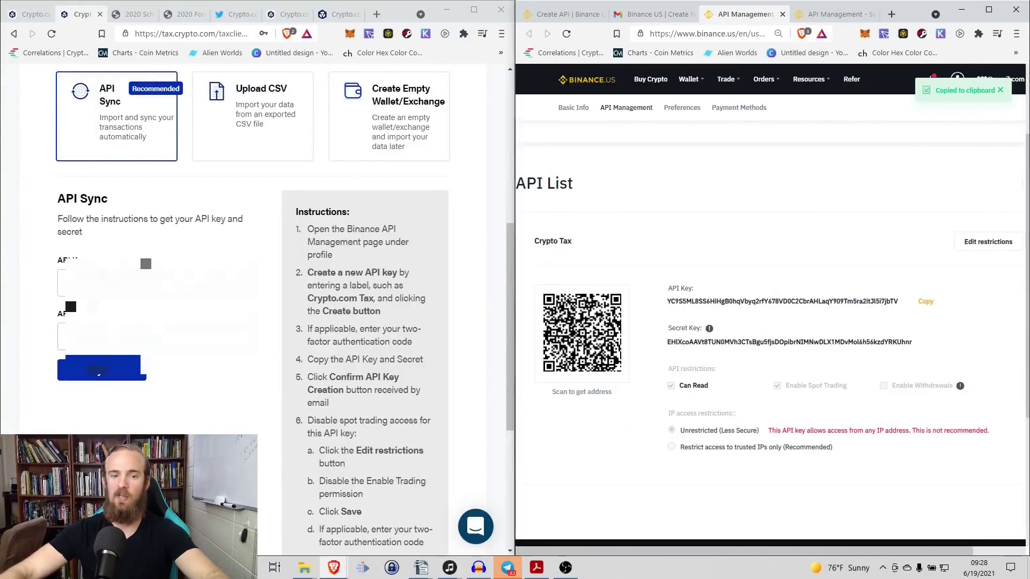
{"action": "key", "text": "ctrl+v"}
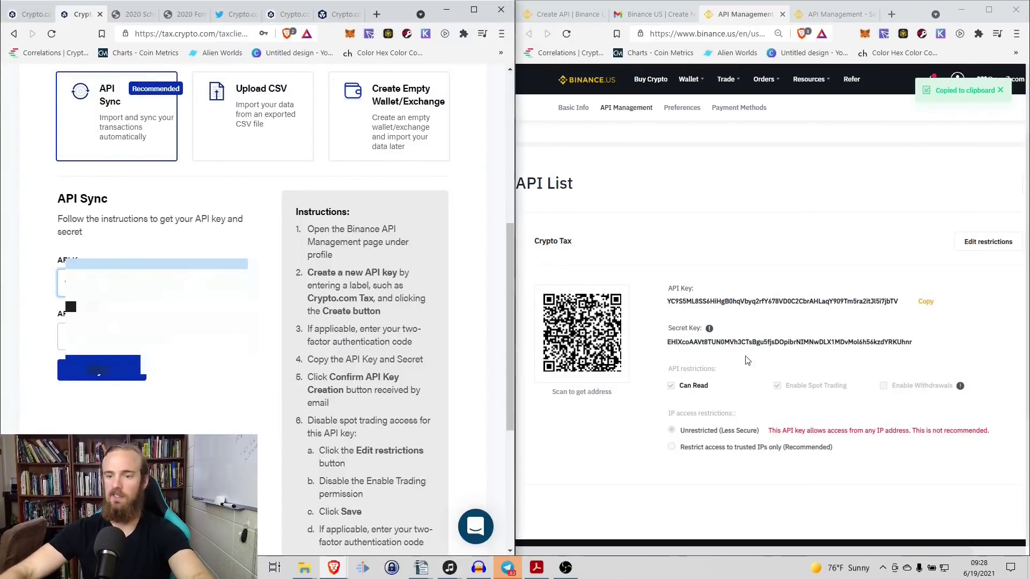
{"action": "left_click", "coordinate": [909, 346]}
{"action": "double_click", "coordinate": [876, 343]}
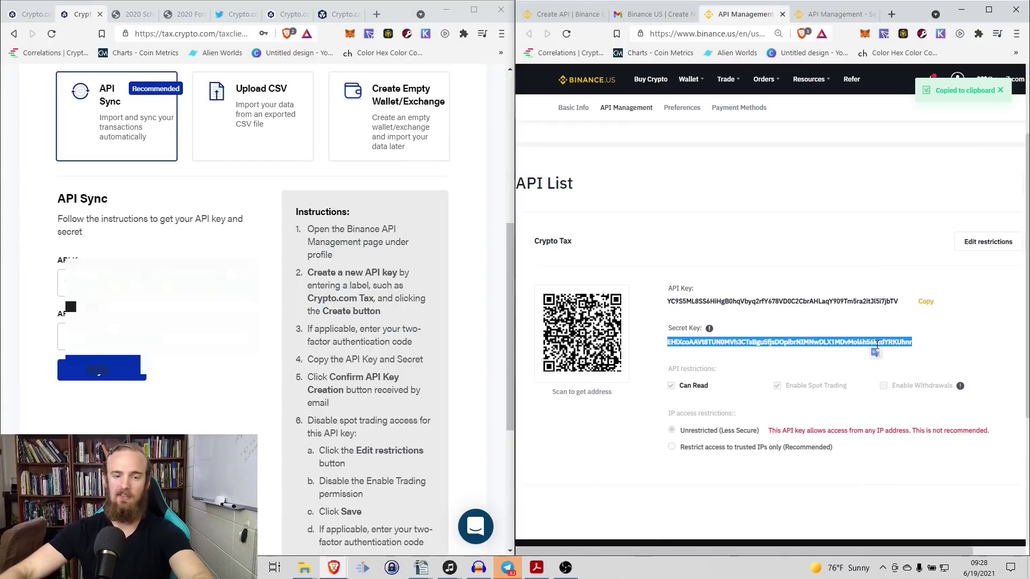
{"action": "left_click", "coordinate": [156, 337]}
{"action": "key", "text": "ctrl+v"}
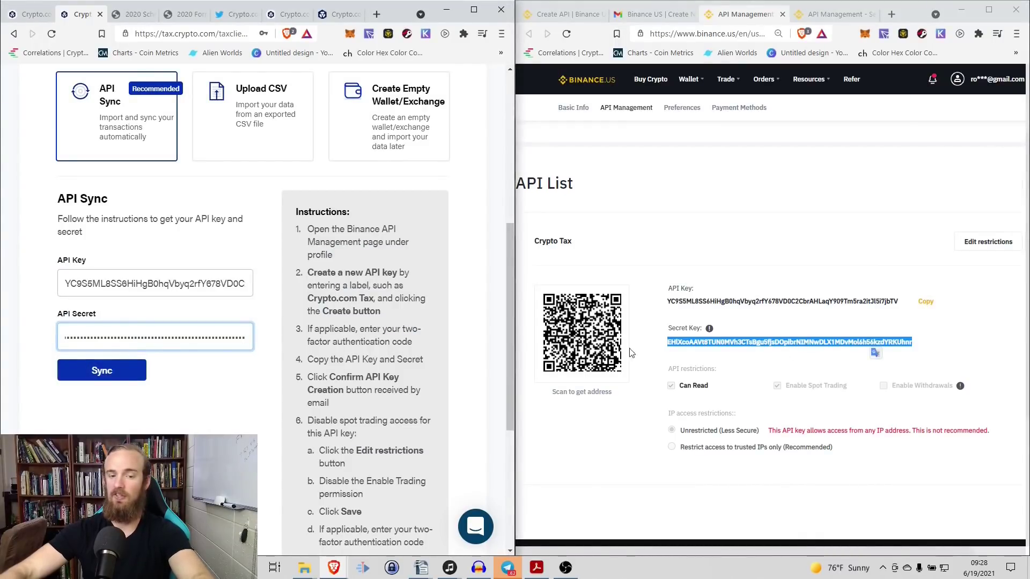
{"action": "left_click", "coordinate": [97, 379]}
Step: Disable spot trading on the Crypto Tax API key in Binance.US and save
{"action": "left_click", "coordinate": [980, 245]}
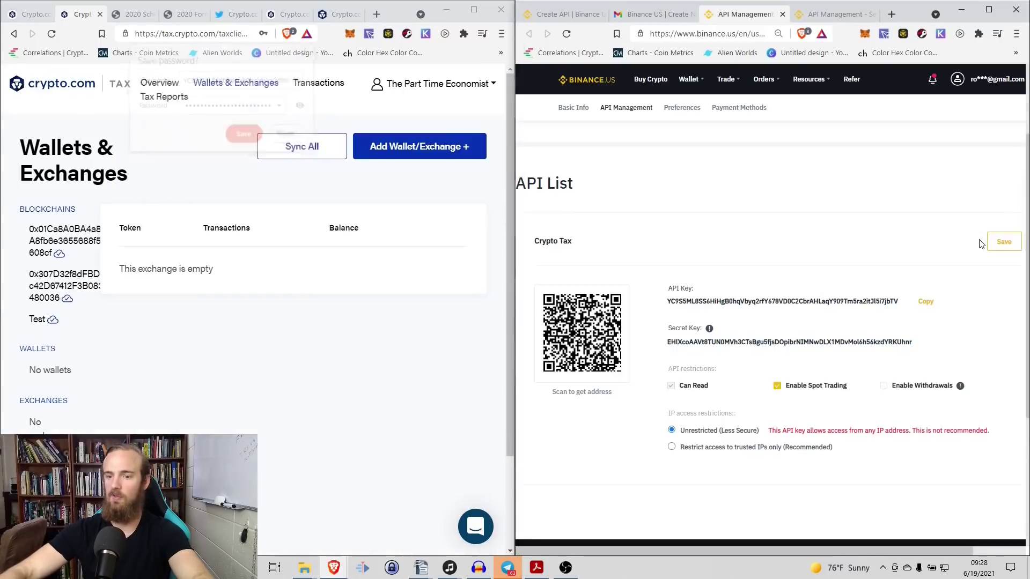
{"action": "scroll", "coordinate": [830, 272], "scroll_direction": "down", "scroll_amount": 1}
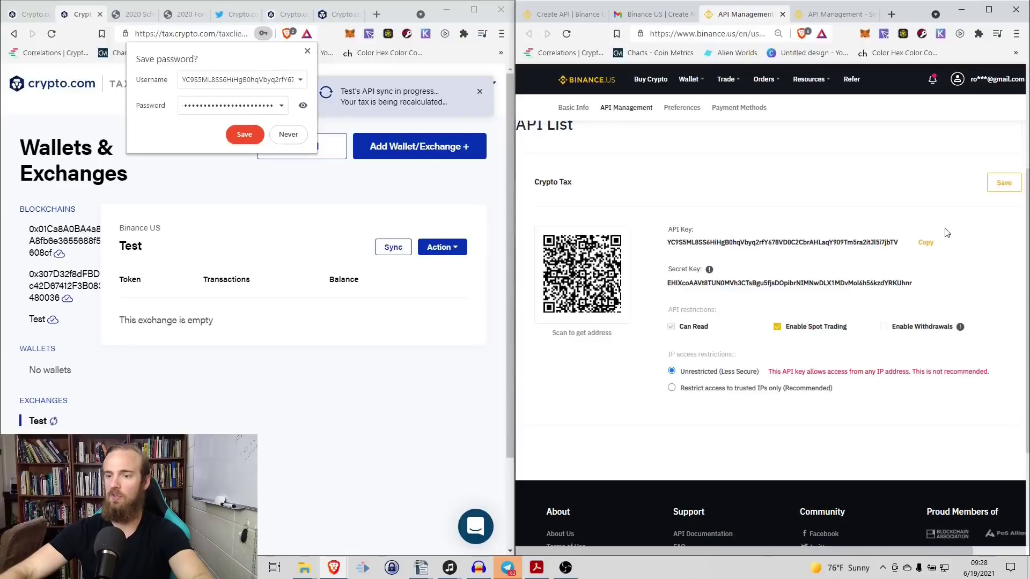
{"action": "left_click", "coordinate": [778, 329]}
{"action": "left_click", "coordinate": [999, 192]}
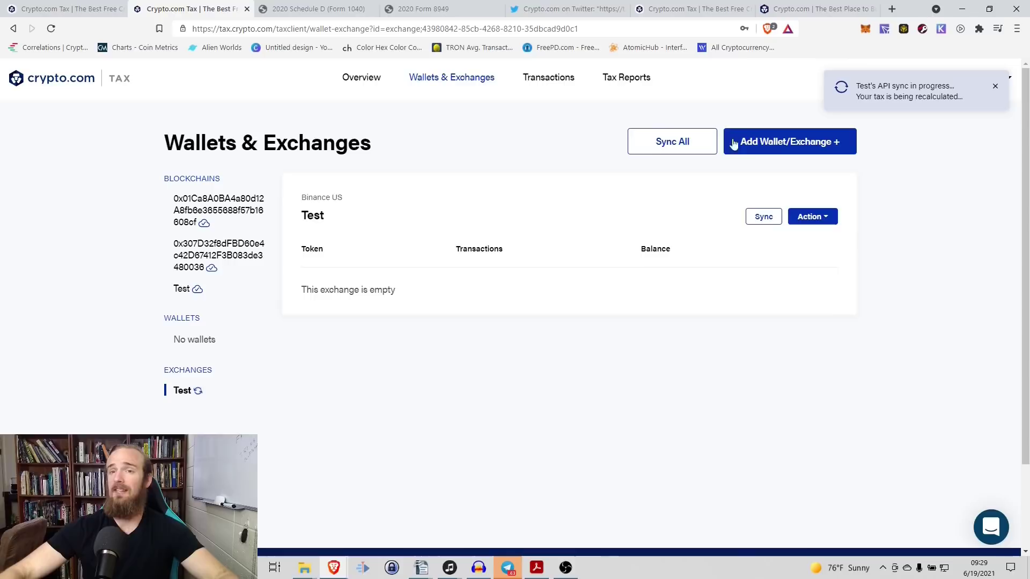
Step: Start a new wallet/exchange entry and browse the supported blockchains, wallets and exchanges in the Select Wallet/Exchange list
{"action": "left_click", "coordinate": [824, 143]}
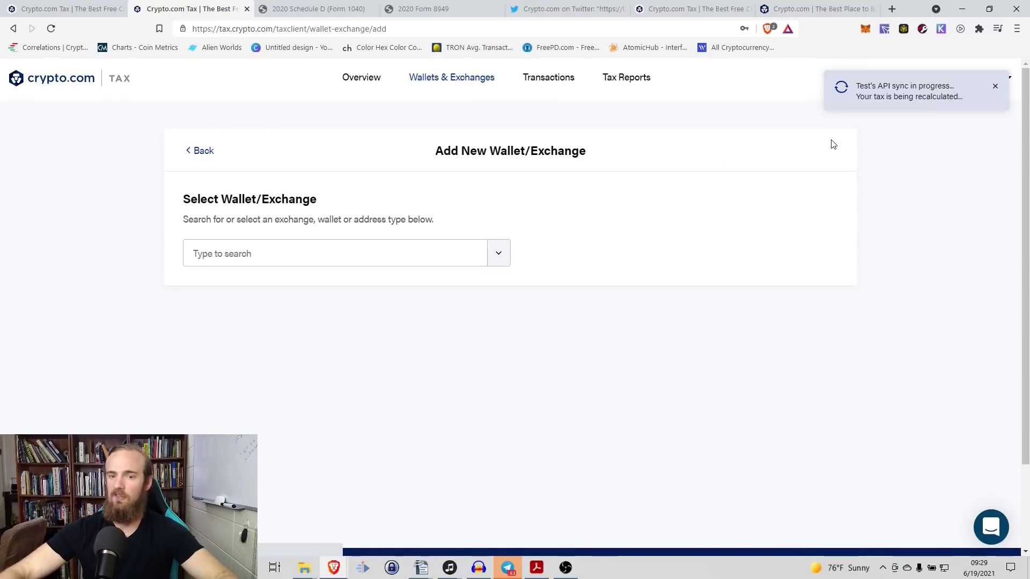
{"action": "left_click", "coordinate": [496, 254]}
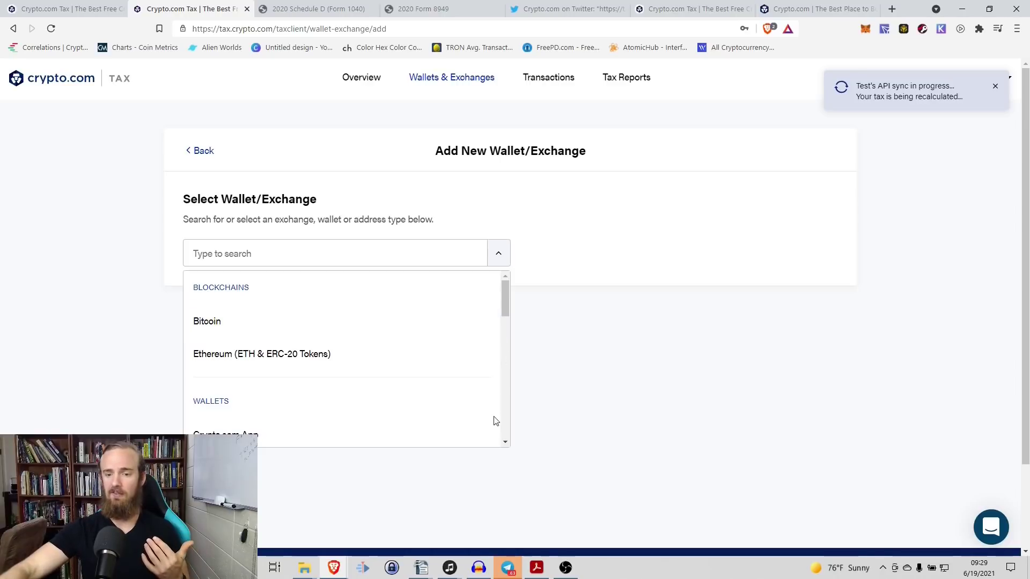
{"action": "left_click", "coordinate": [504, 443]}
{"action": "left_click", "coordinate": [505, 442]}
{"action": "left_click", "coordinate": [505, 443]}
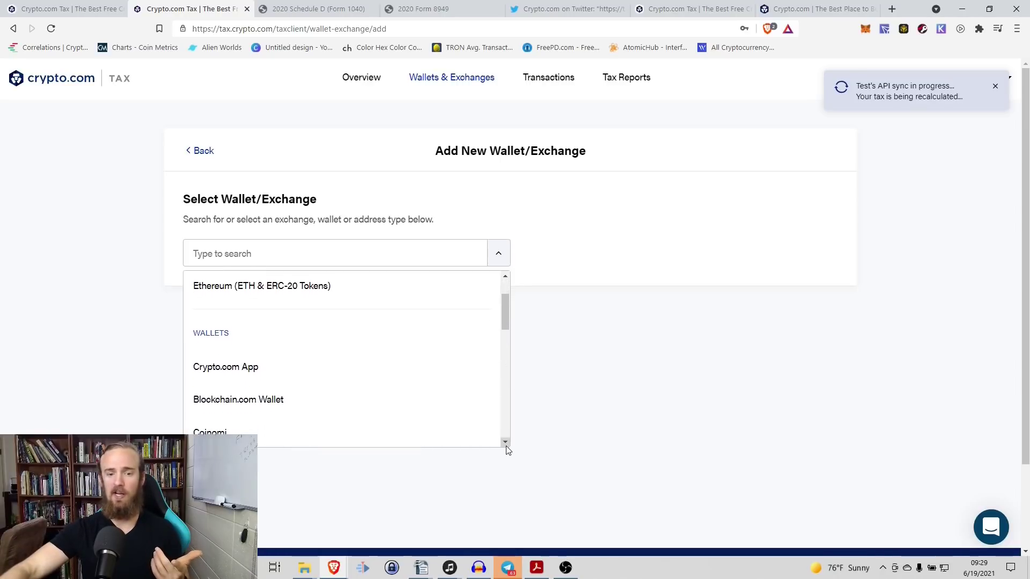
{"action": "left_click", "coordinate": [505, 442]}
{"action": "left_click_drag", "start_coordinate": [507, 322], "coordinate": [498, 360]}
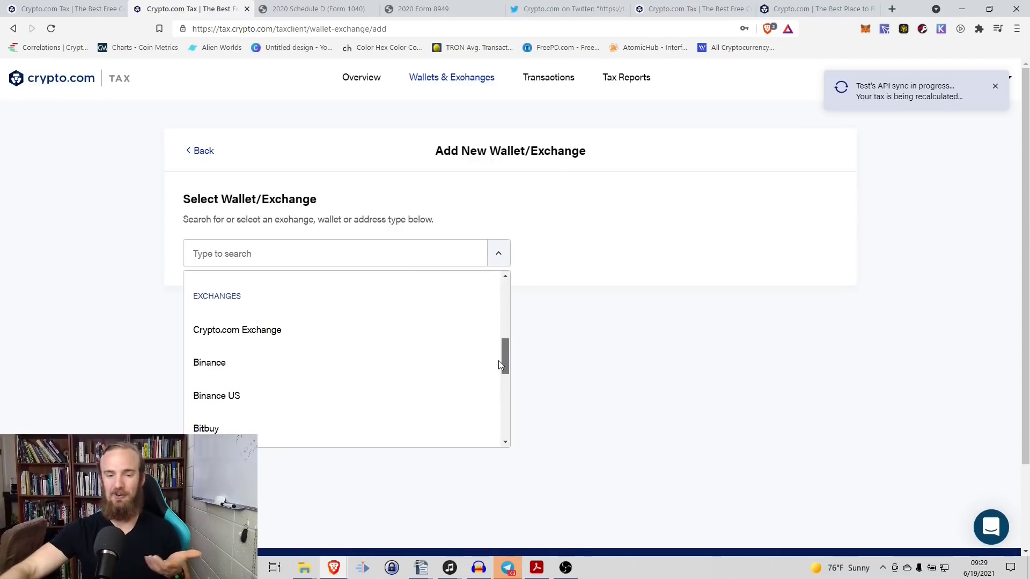
{"action": "left_click_drag", "start_coordinate": [497, 361], "coordinate": [485, 434]}
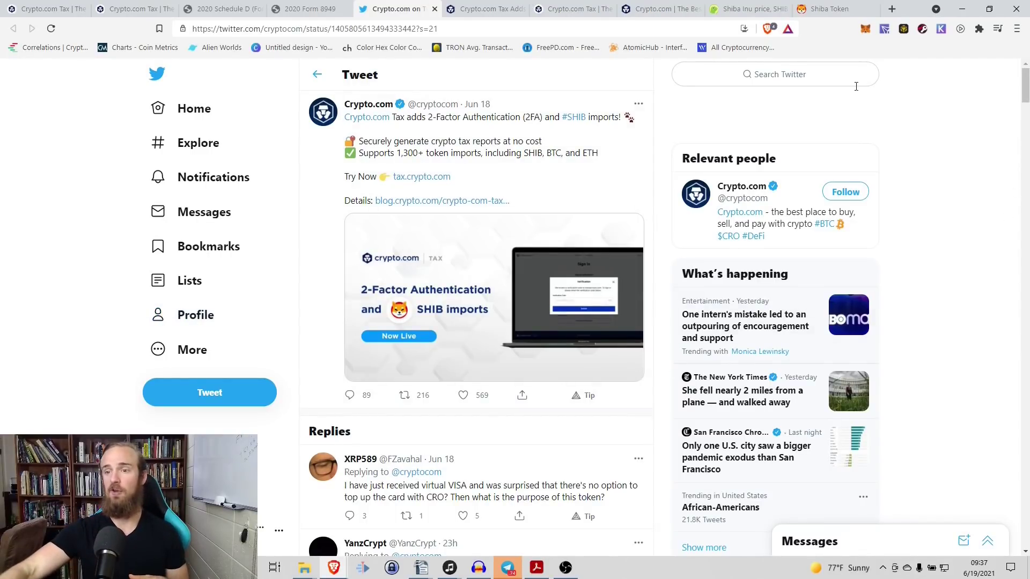
Step: Switch from the Crypto.com tweet to the Shiba Token website
{"action": "left_click", "coordinate": [829, 9]}
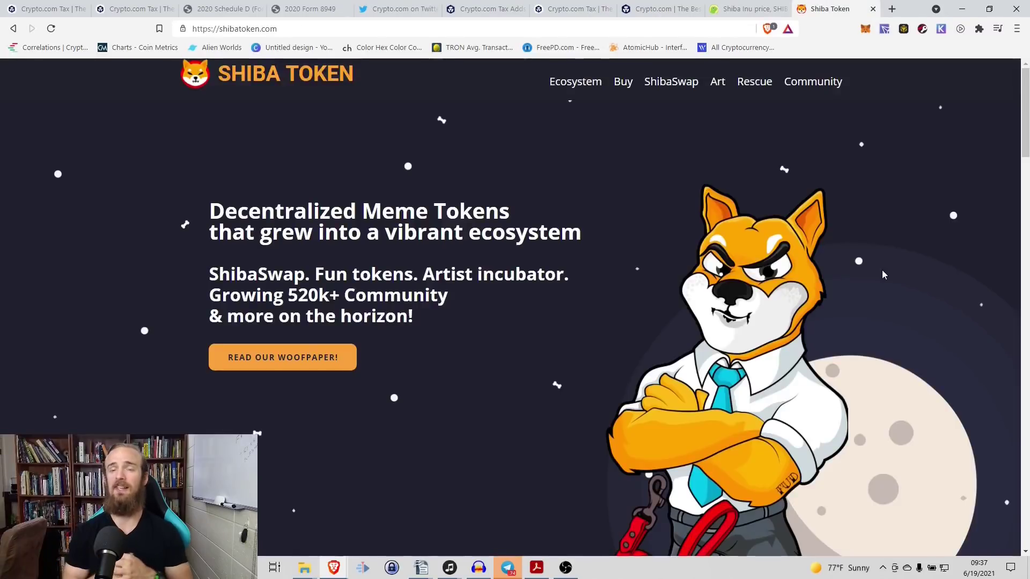